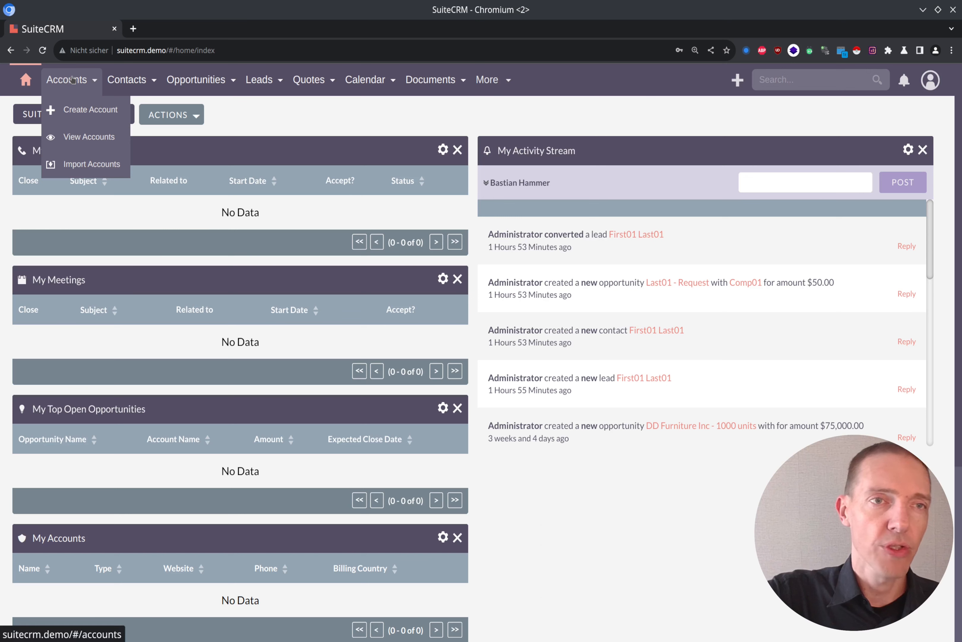
Step: Open the Targets module and start a new target record
mouse_move(218, 80)
mouse_move(250, 80)
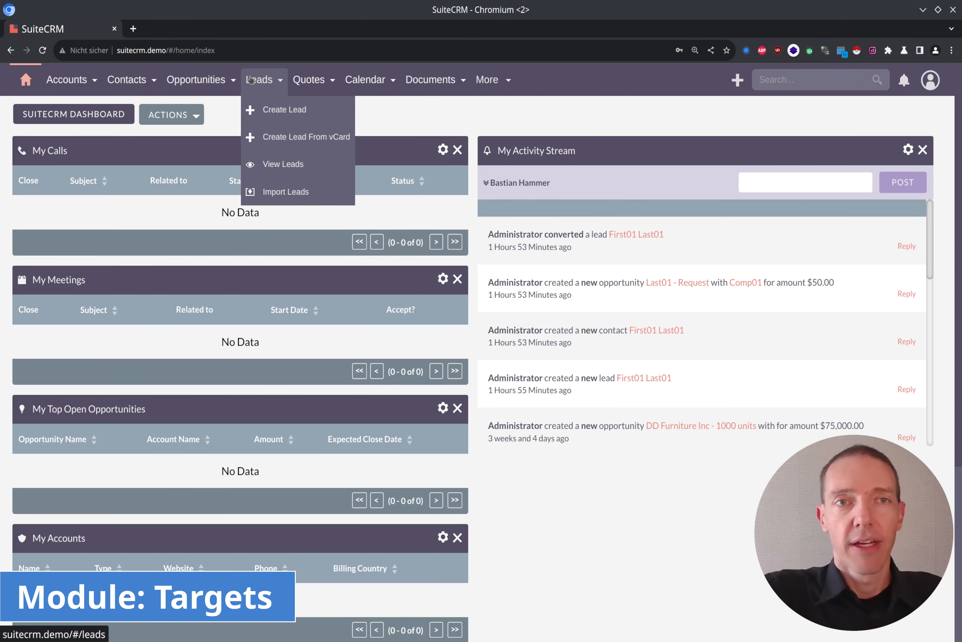
mouse_move(509, 82)
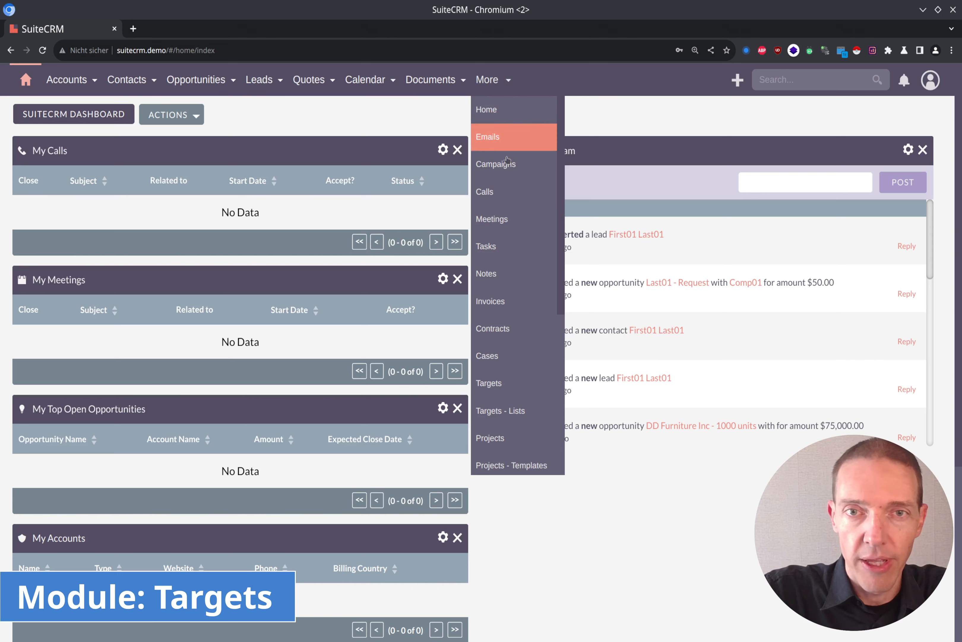
click(497, 383)
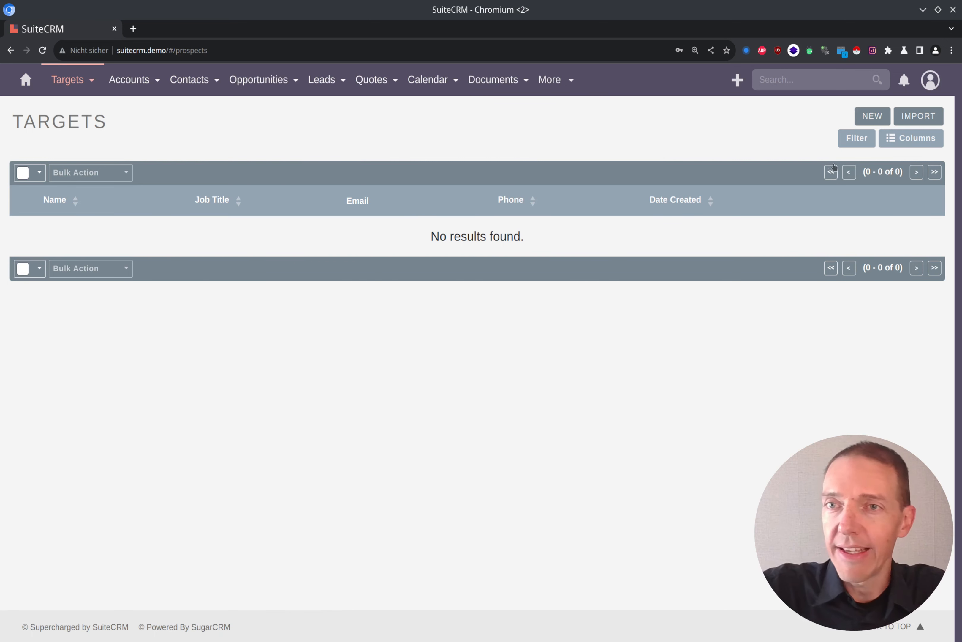
click(874, 117)
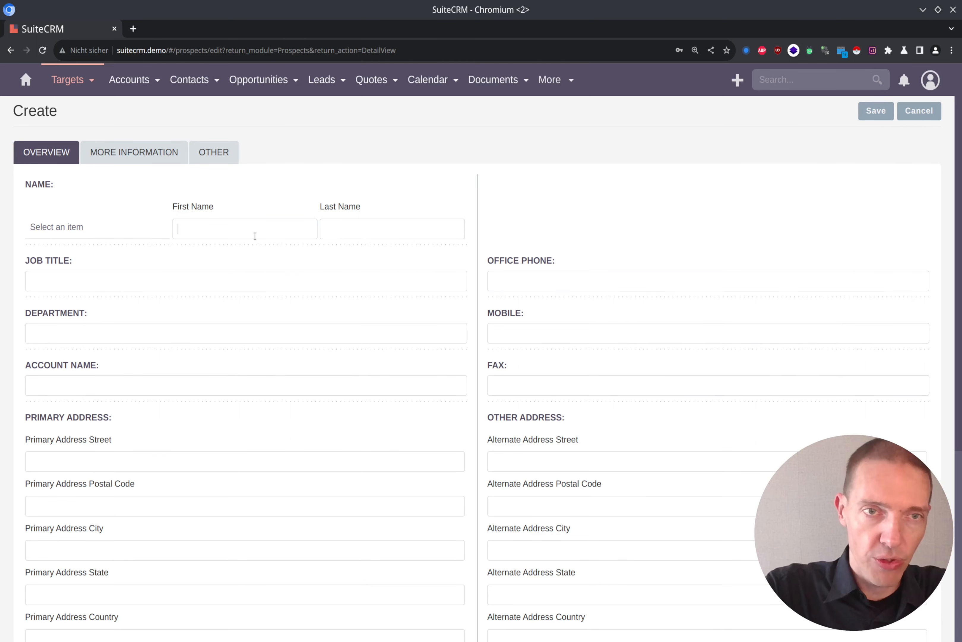
Step: Enter "First" as the new target's first name and "Last" as its last name
text(First)
key(Tab)
key(shift+Tab)
key(Tab)
text(Last)
key(Tab)
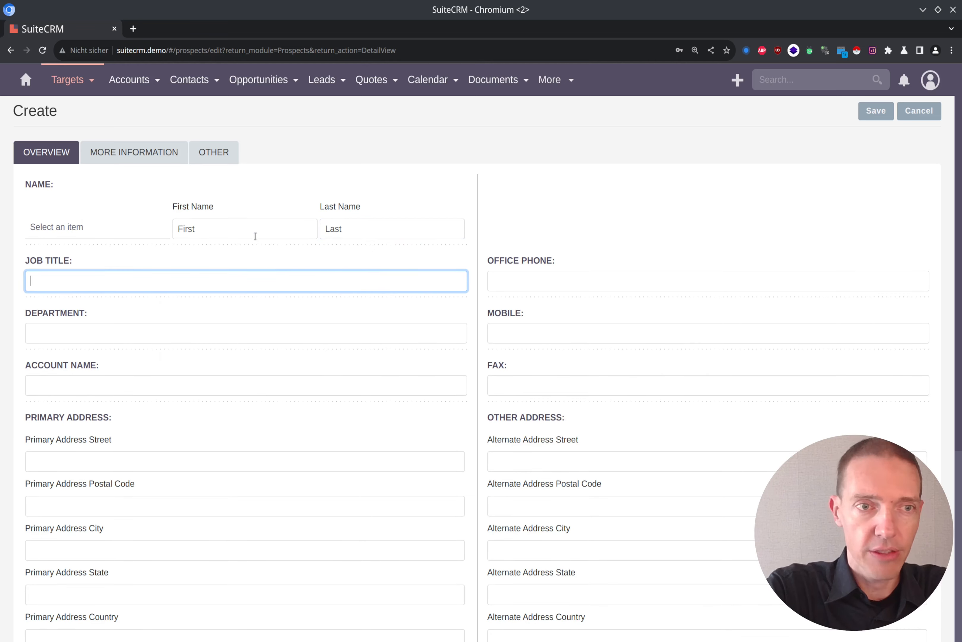
Step: Set the target's account name to "Comp" and save the record
scroll(295, 329, down, 2)
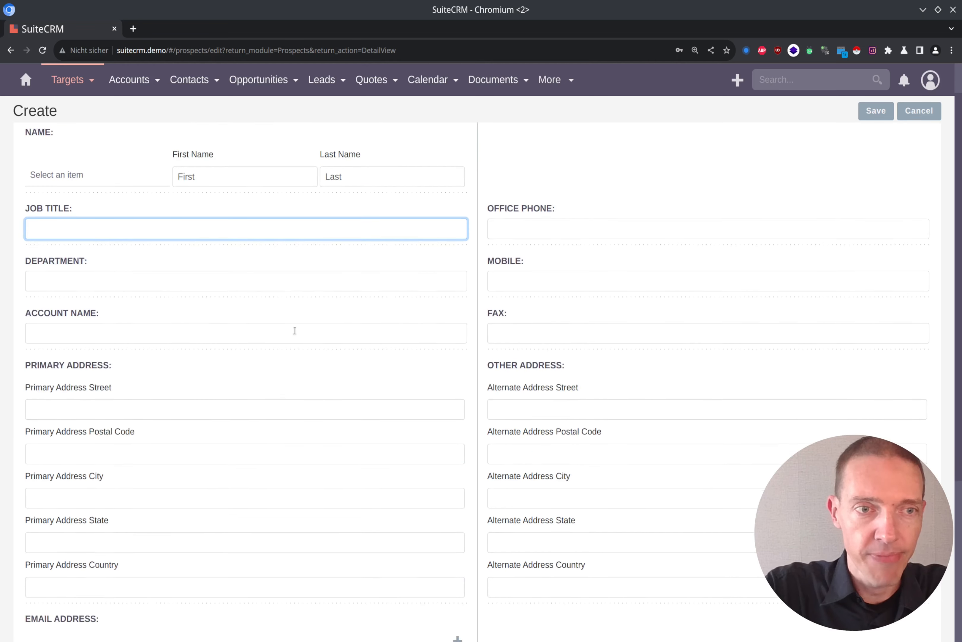
click(206, 322)
text(Comp)
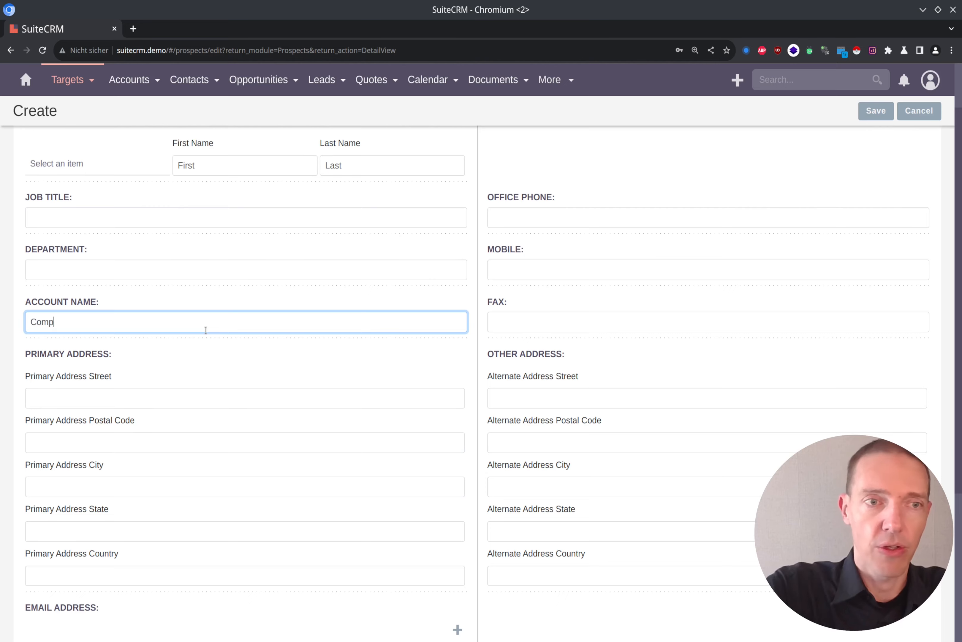
scroll(315, 346, down, 5)
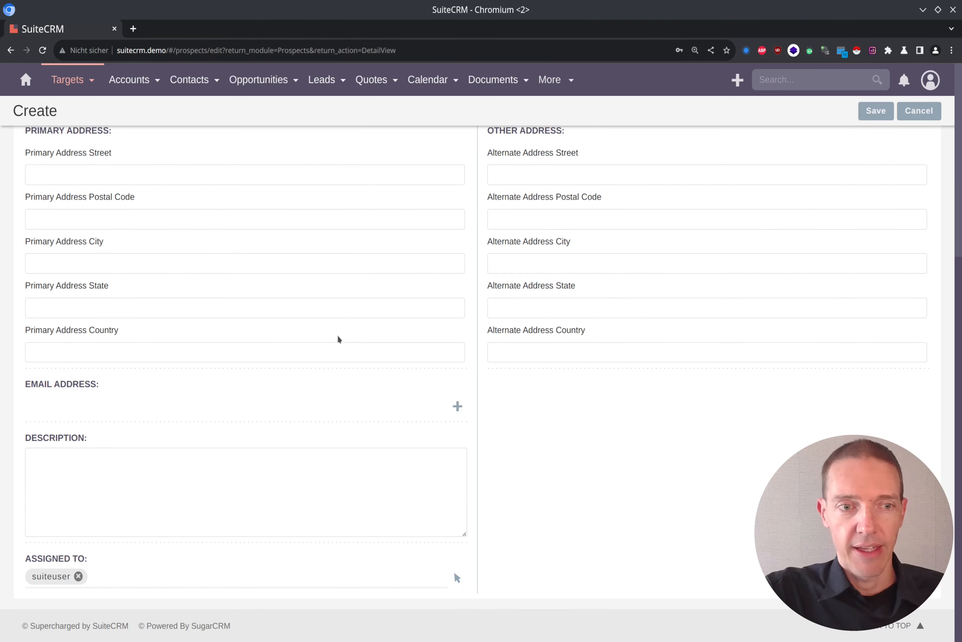
scroll(338, 335, up, 6)
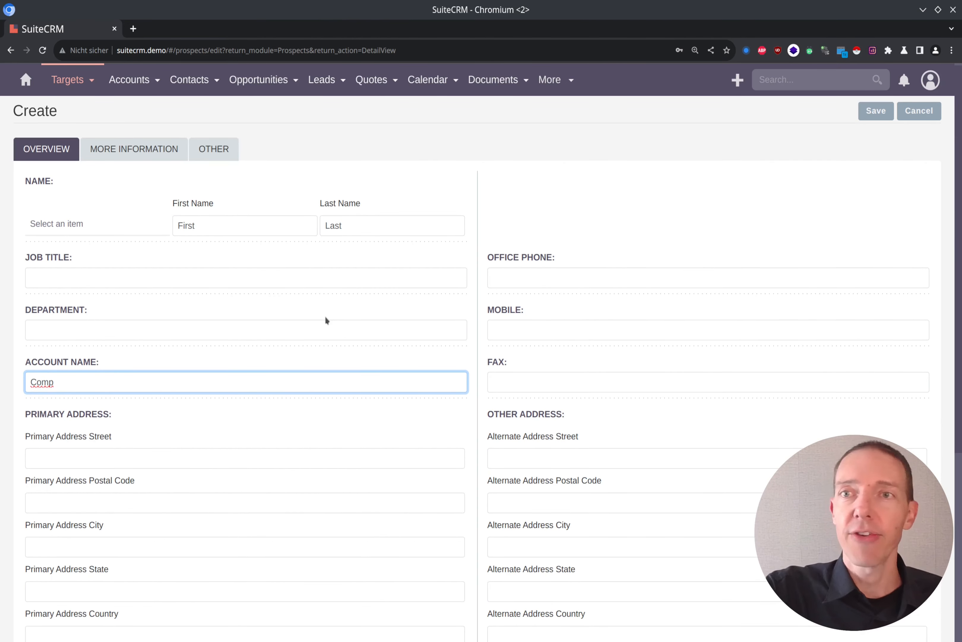
click(877, 109)
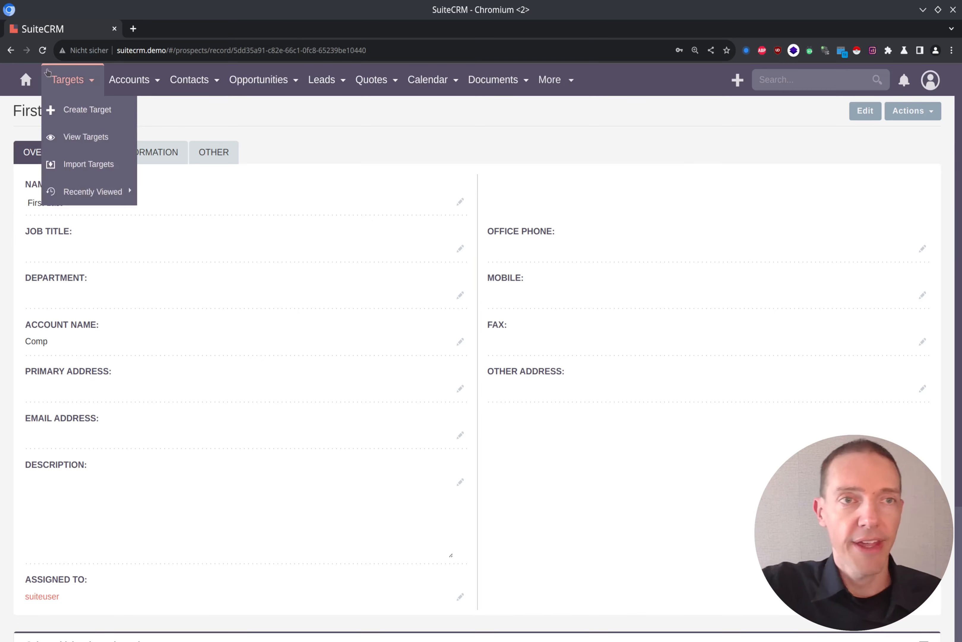
Step: Open the new target from the Targets list, check which actions its record offers, and return to the list
click(67, 80)
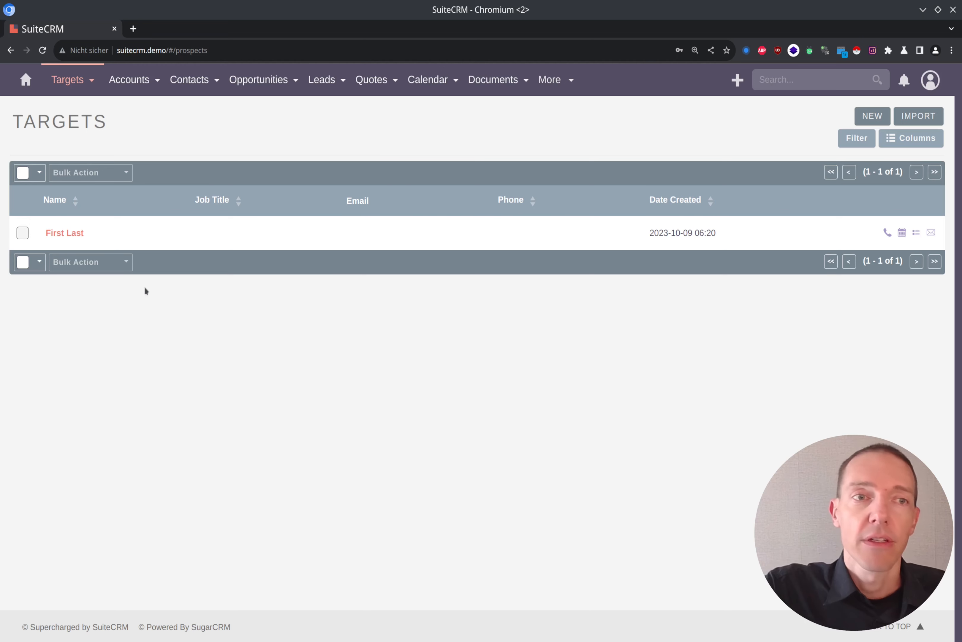
click(75, 232)
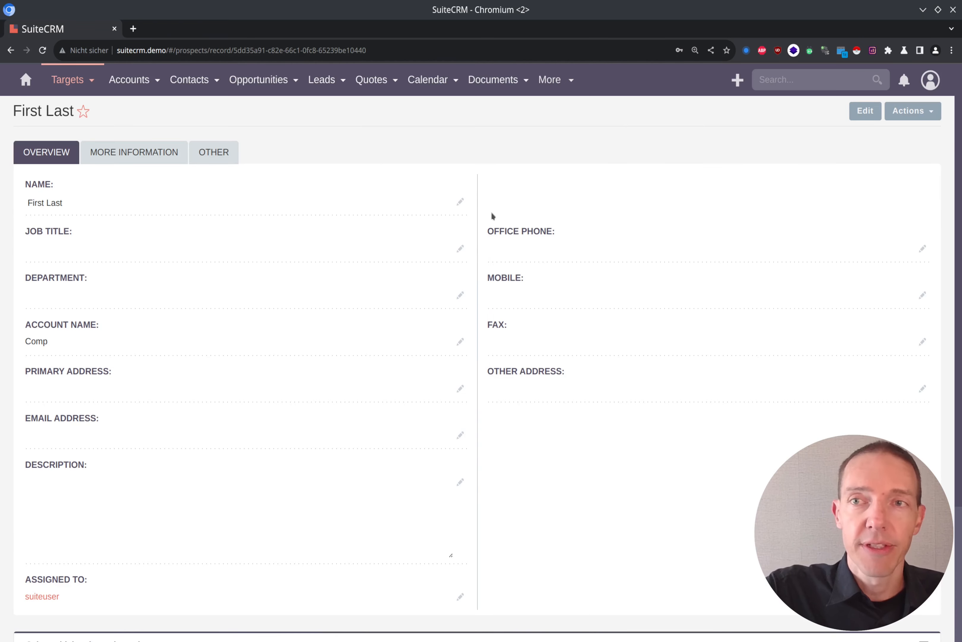
click(936, 115)
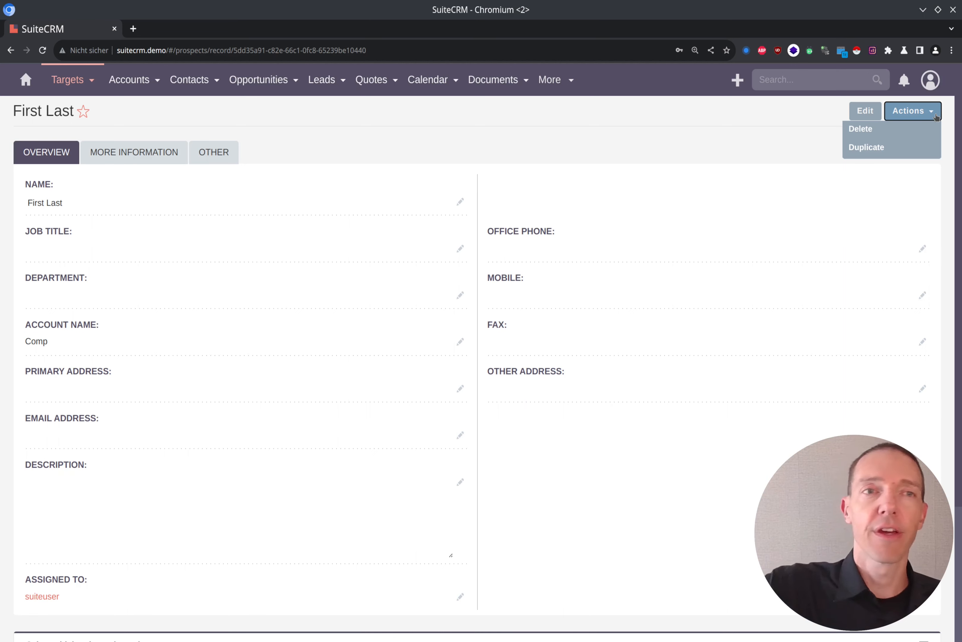
click(777, 115)
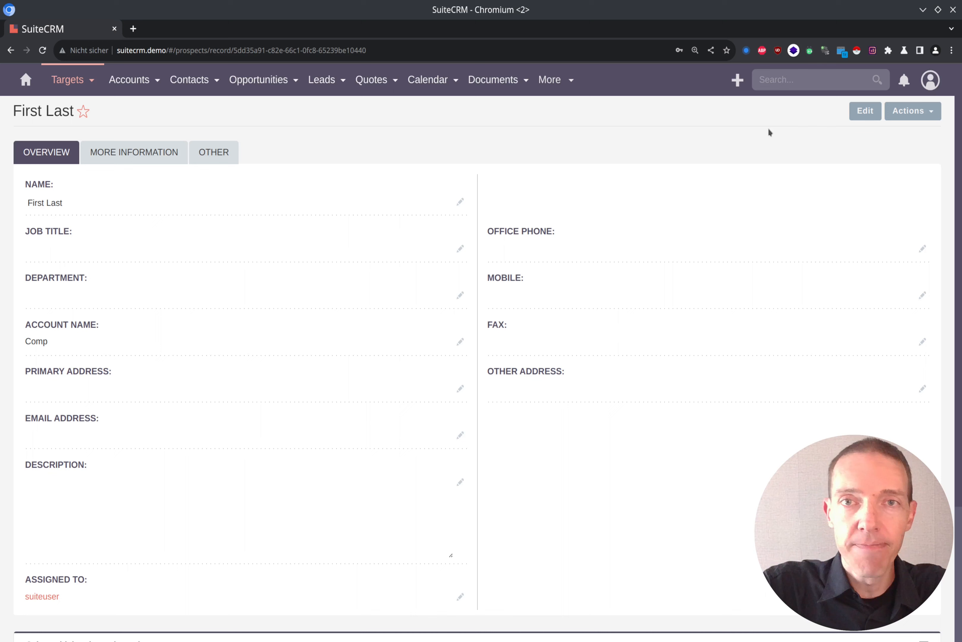
mouse_move(78, 88)
click(115, 89)
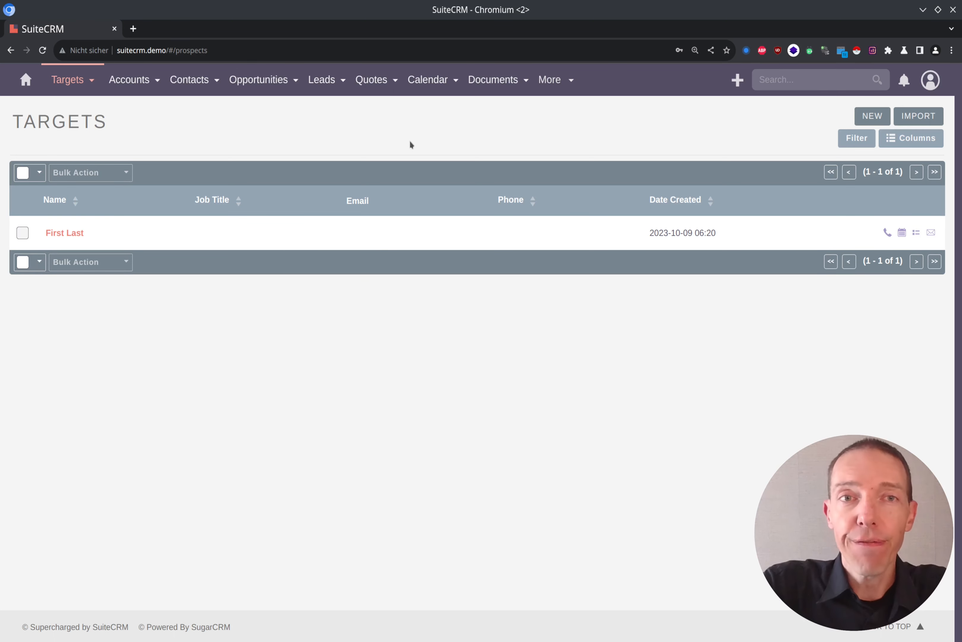
Step: Open the Grow-Fast Inc lead from the Leads list and examine its account name
click(322, 85)
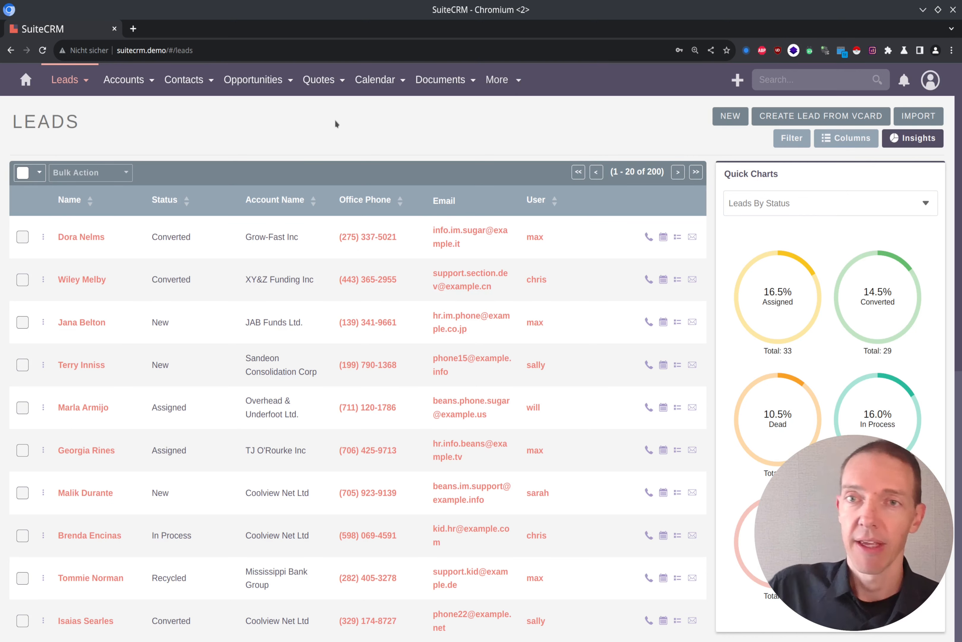
click(95, 237)
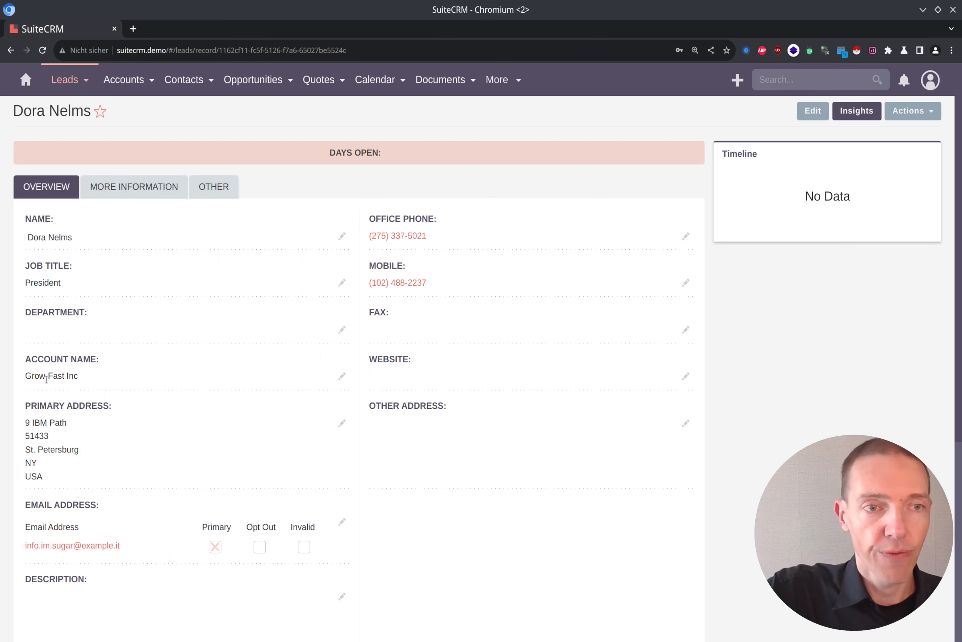
drag(27, 376, 77, 384)
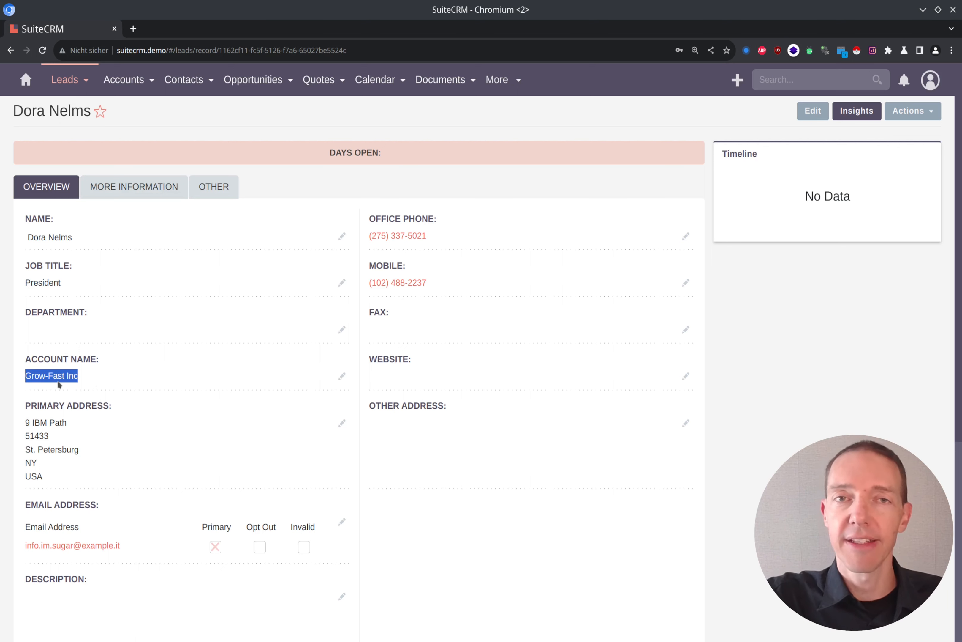
click(772, 410)
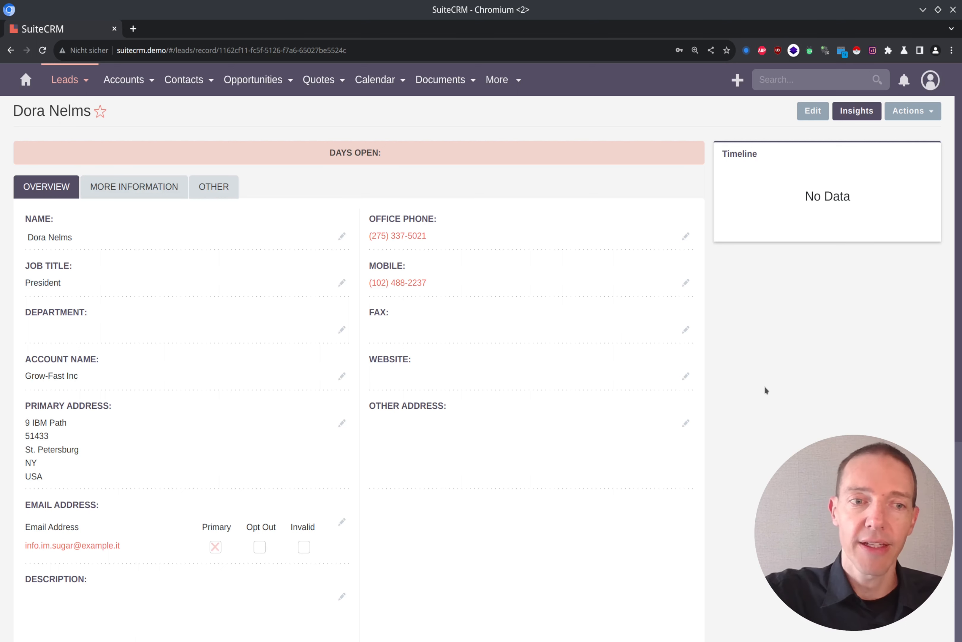
Step: Start converting the lead and review the contact and account sections of the conversion form
click(936, 117)
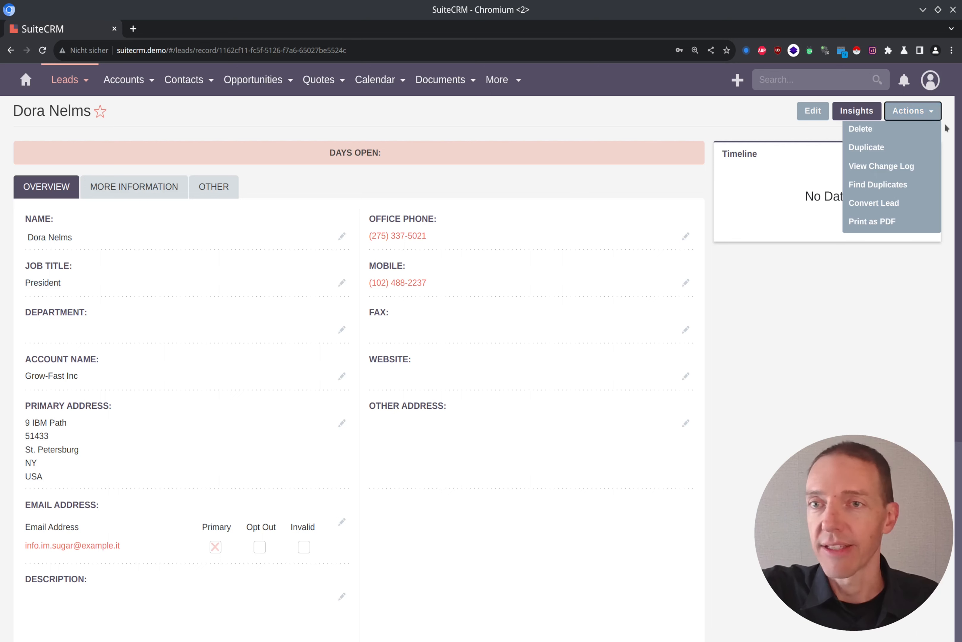
click(912, 204)
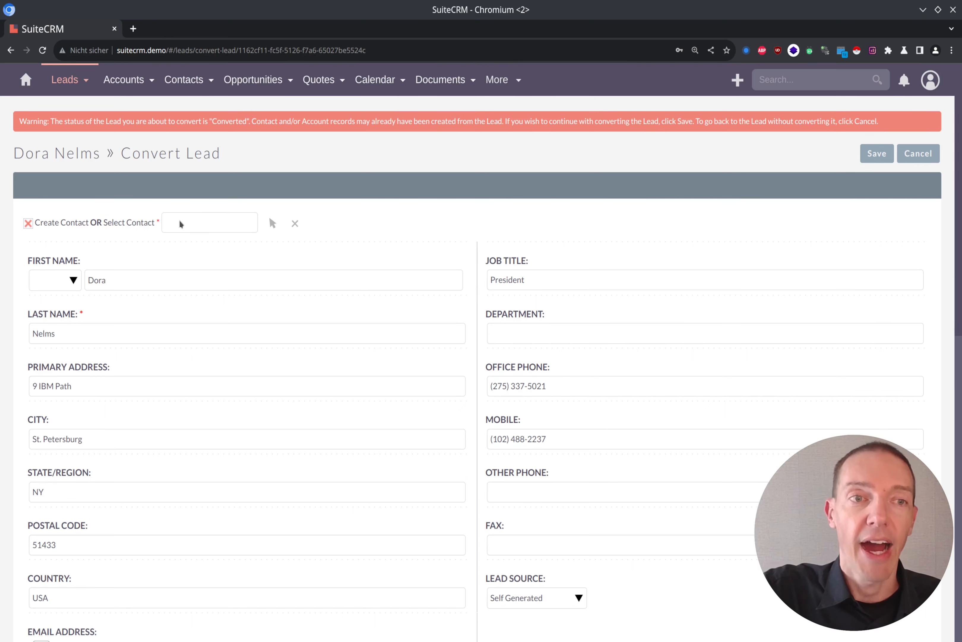
scroll(179, 220, down, 6)
scroll(154, 203, up, 6)
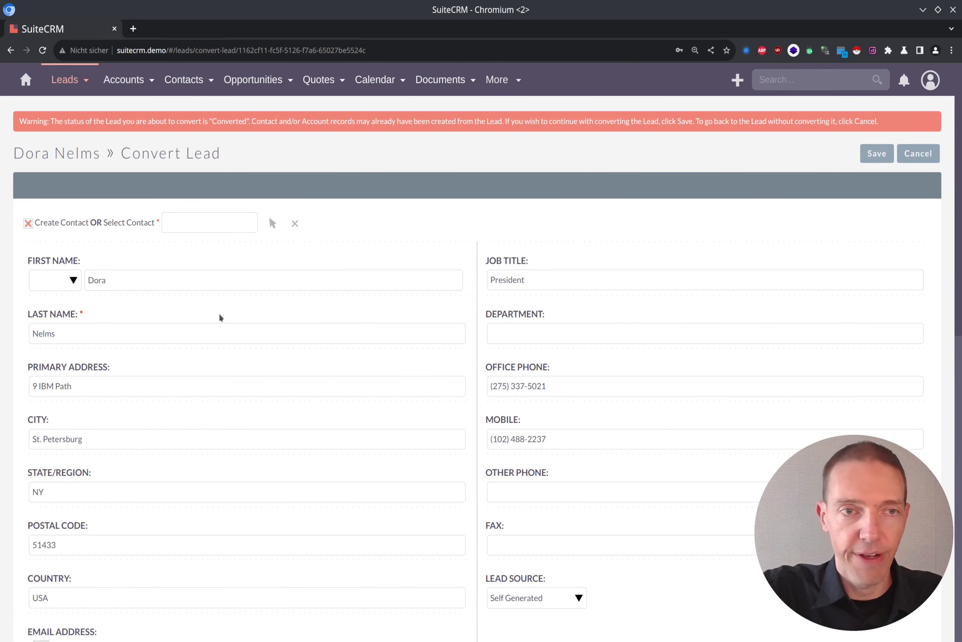
scroll(220, 317, down, 10)
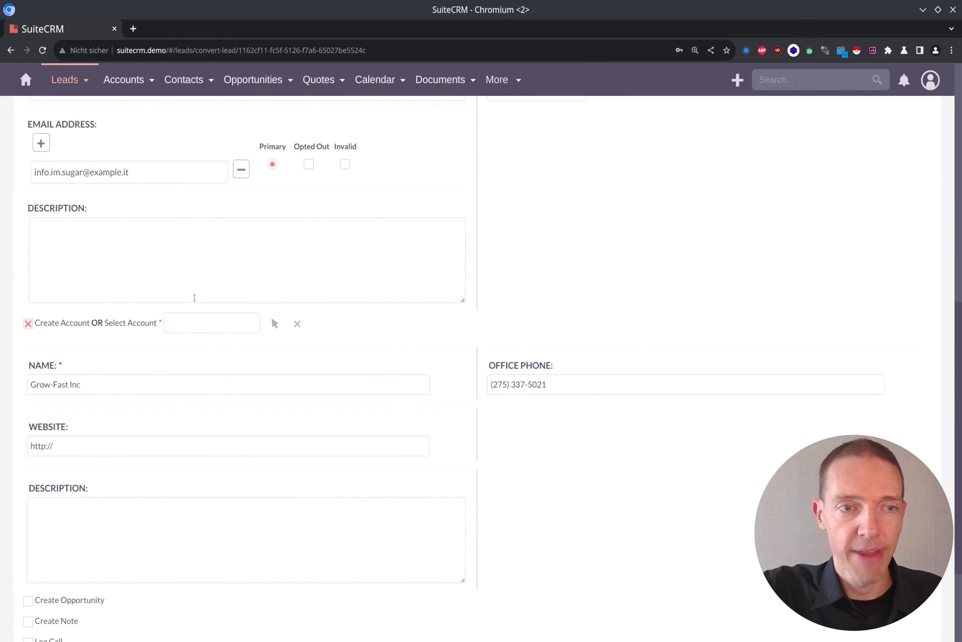
scroll(194, 297, down, 2)
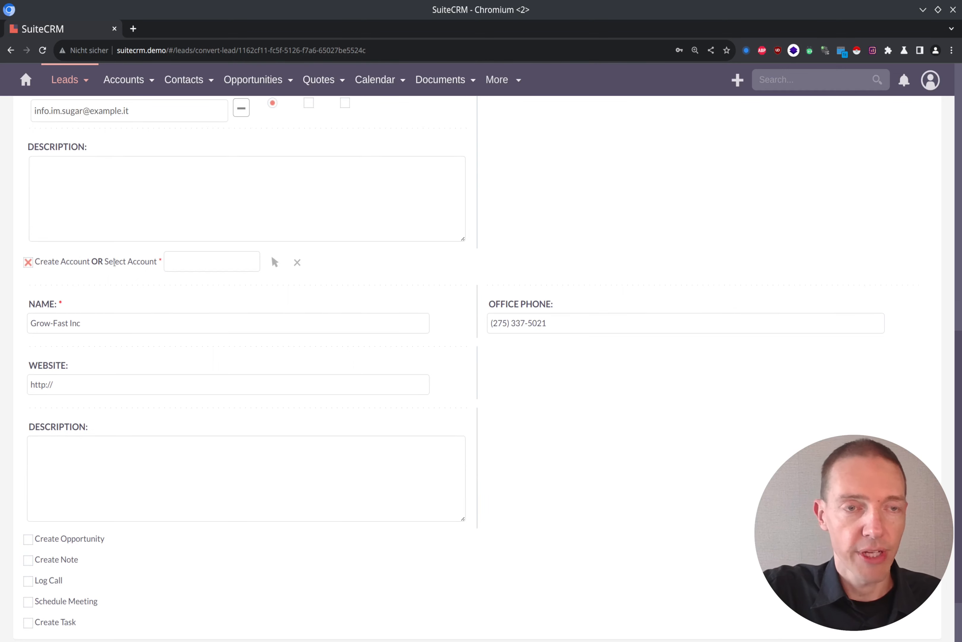
scroll(146, 275, down, 2)
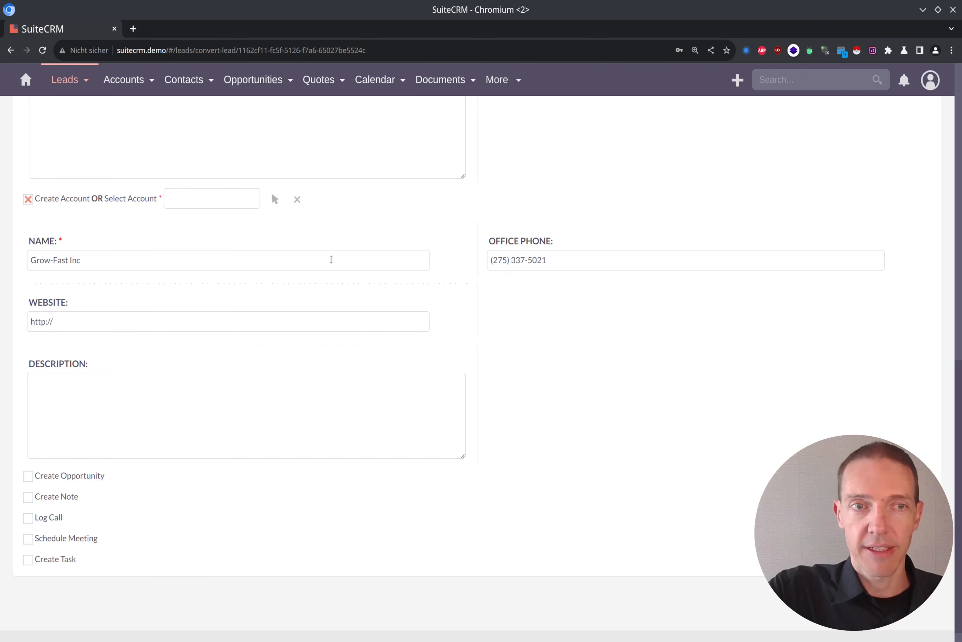
scroll(330, 261, down, 1)
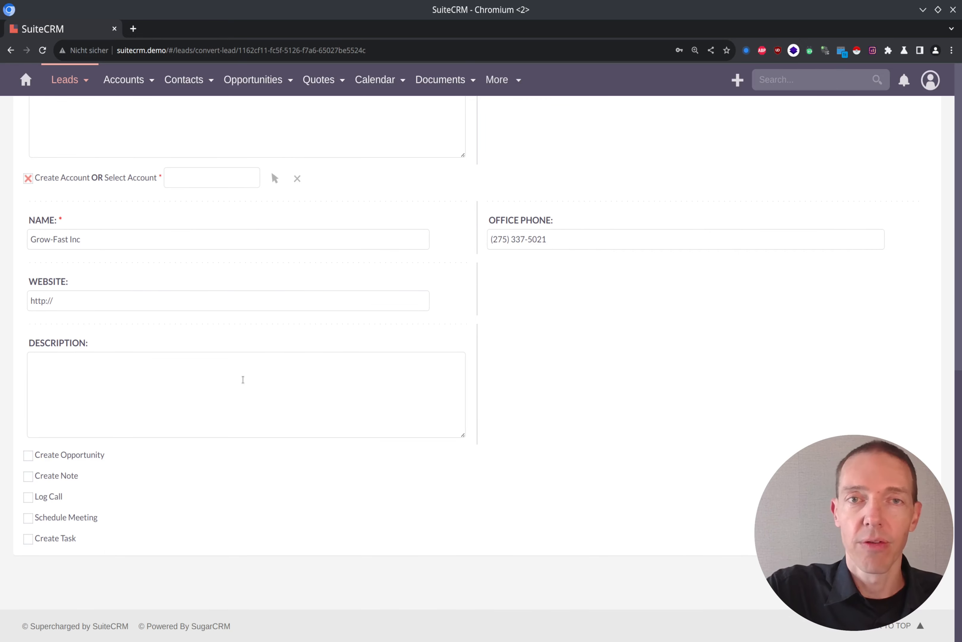
Step: Include a new opportunity in the lead conversion and name it "Request Product 1"
click(27, 455)
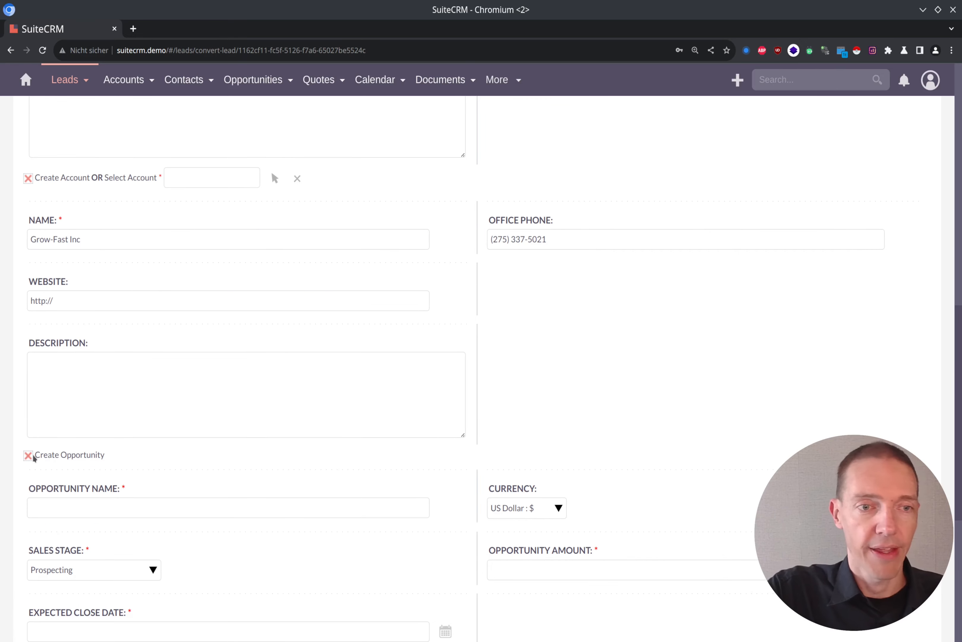
click(203, 512)
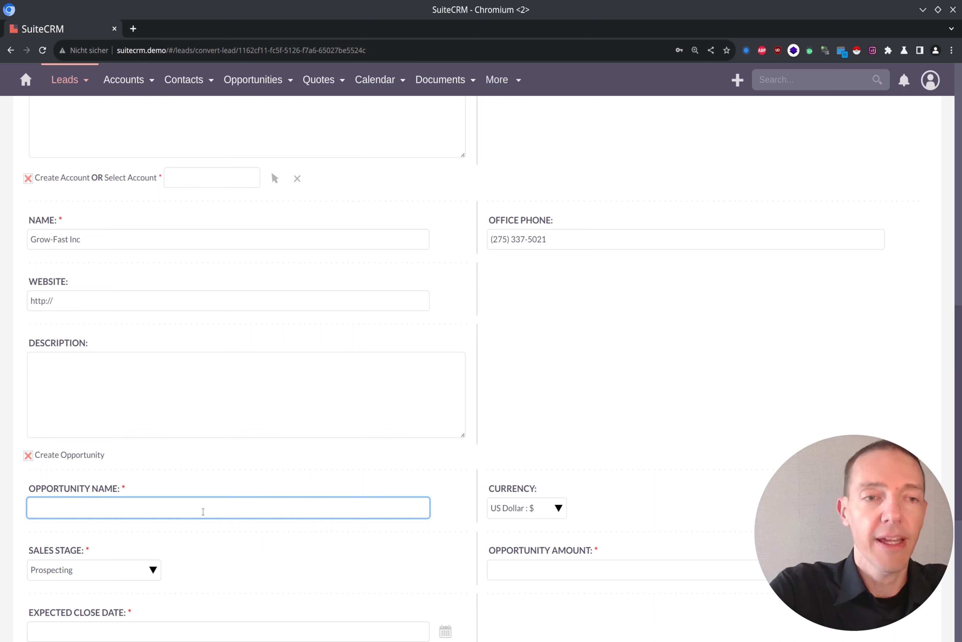
text(Re)
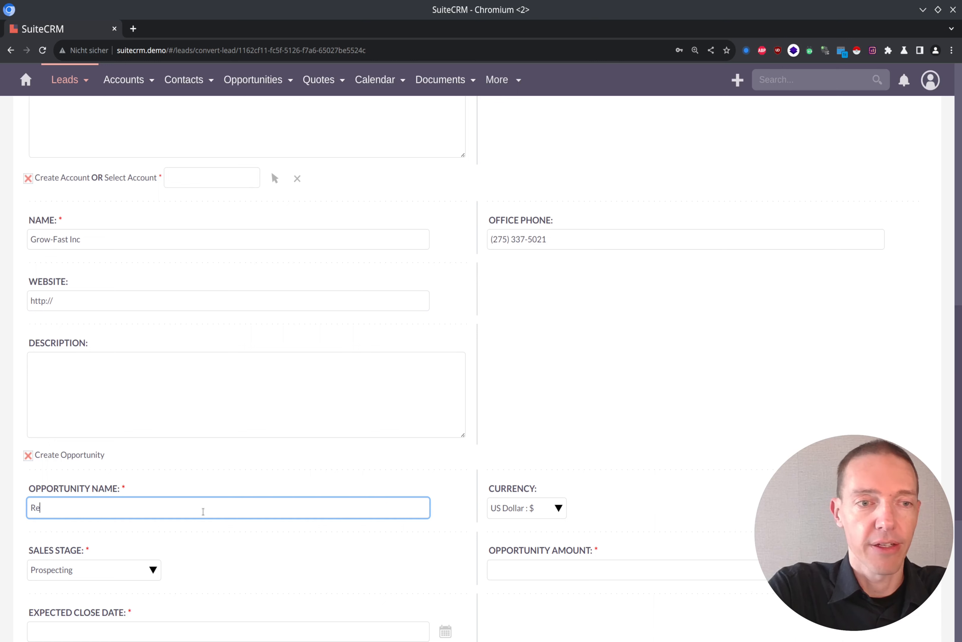
text(quest Product 1)
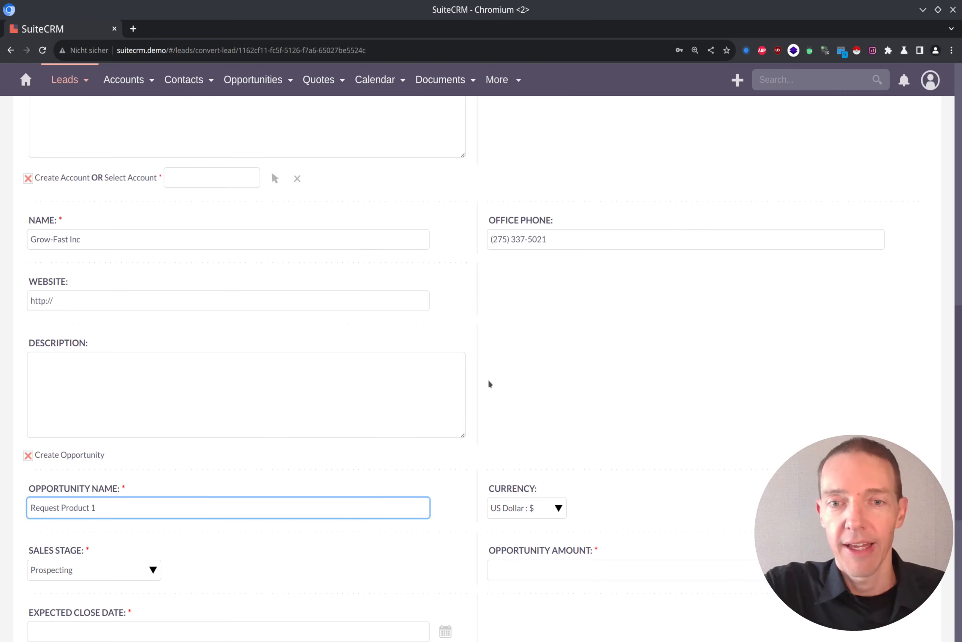
Step: Set the opportunity's sales stage to Prospecting, its amount to 50 and its expected close date to 2023-10-14
scroll(495, 377, down, 4)
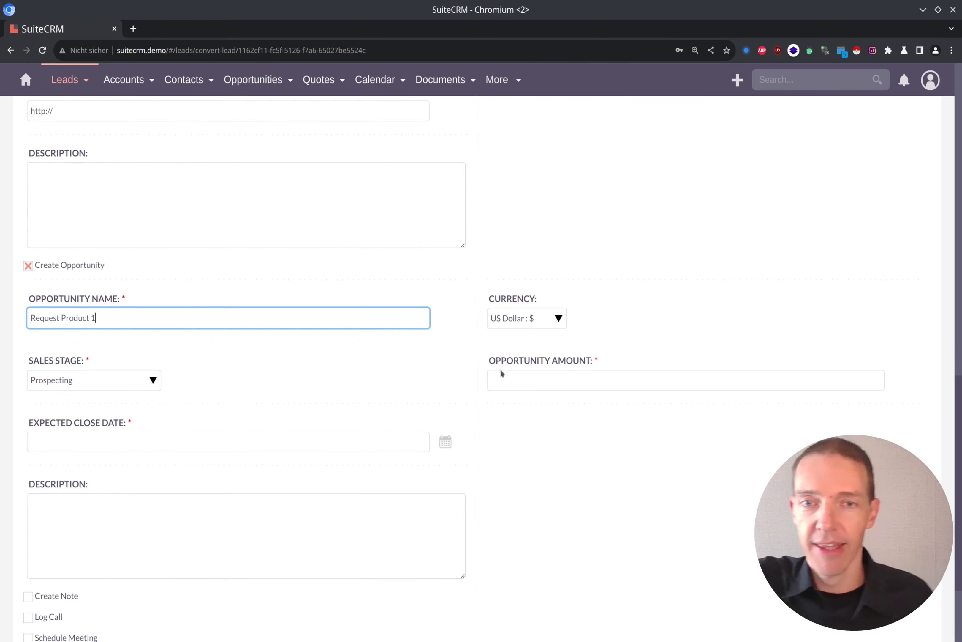
click(136, 380)
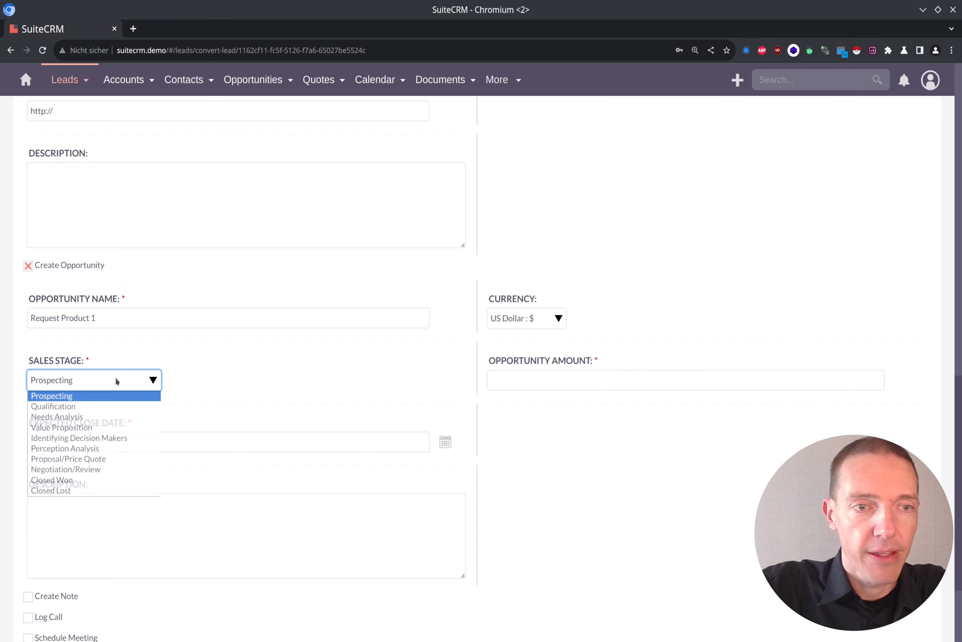
click(101, 396)
click(548, 379)
text(50)
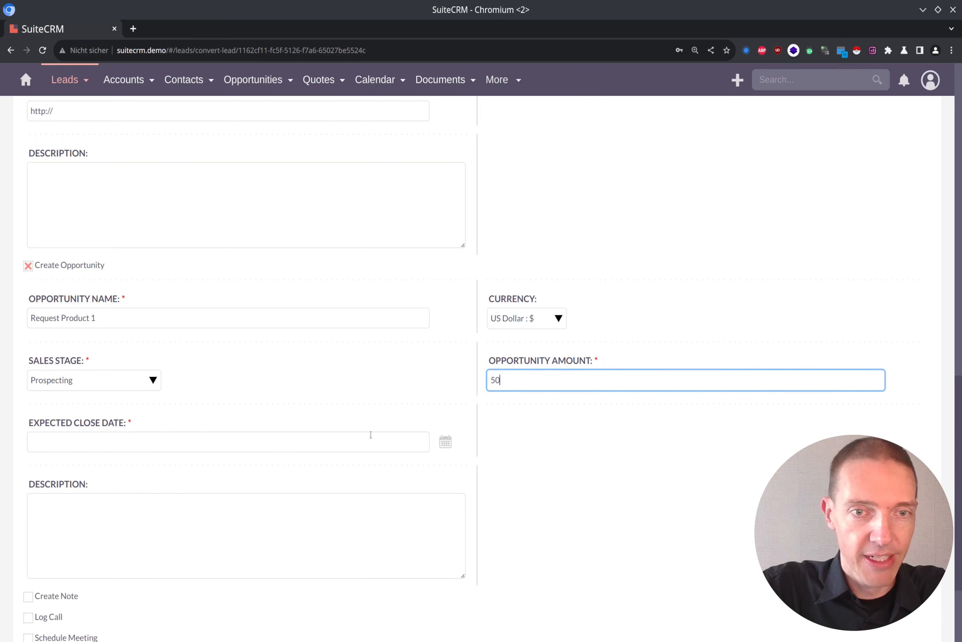
click(447, 443)
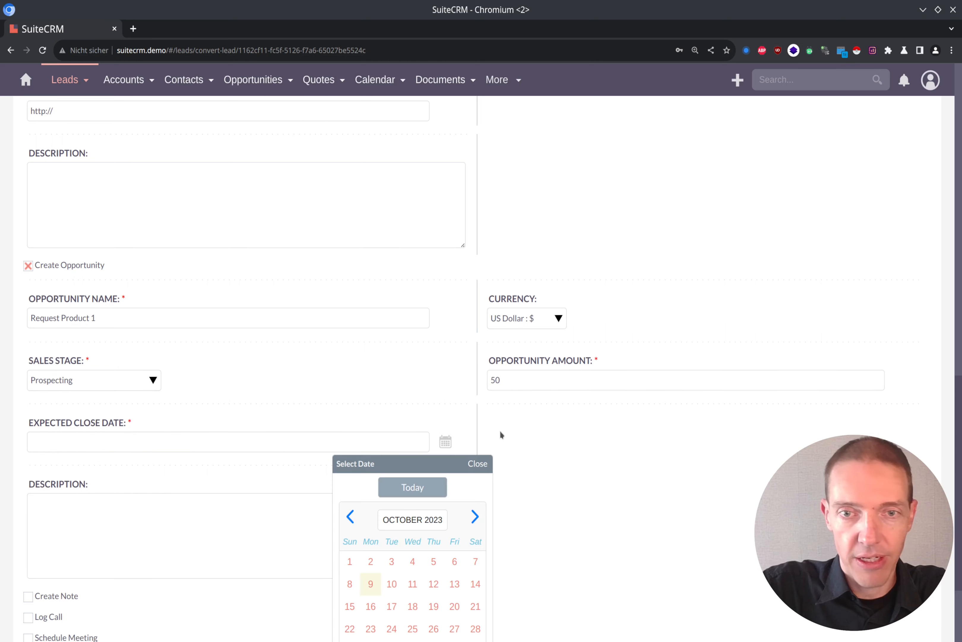
click(476, 590)
scroll(571, 420, down, 3)
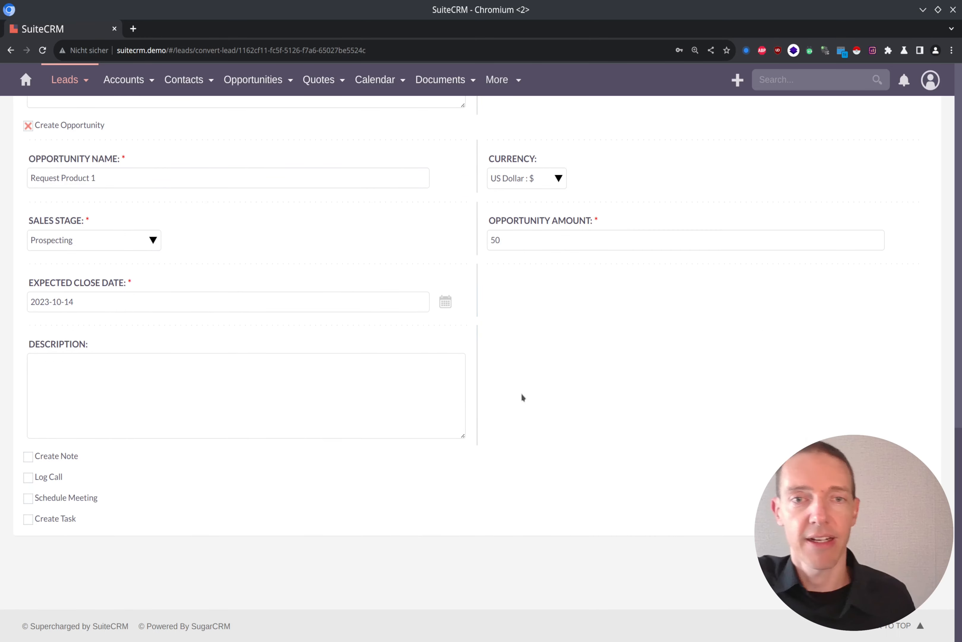
Step: Include a logged call in the lead conversion with the subject "First intro"
click(352, 372)
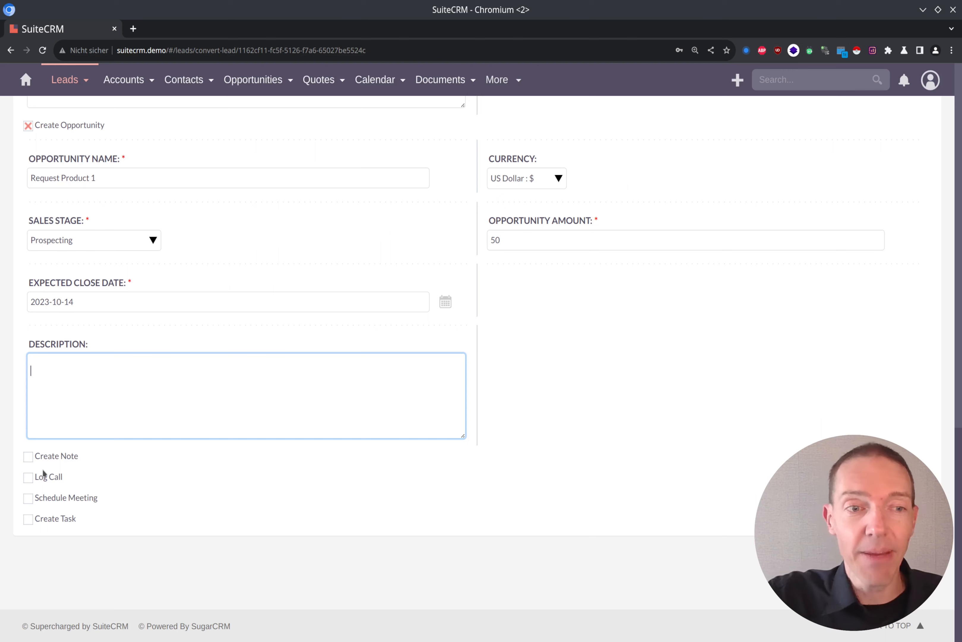
click(29, 477)
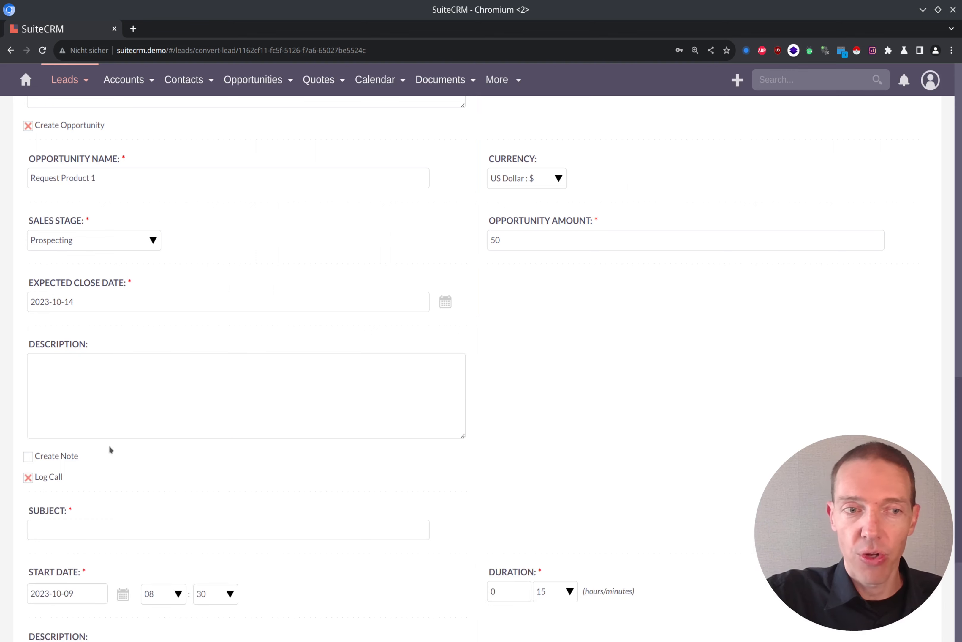
scroll(167, 346, down, 5)
click(168, 346)
text(First intro)
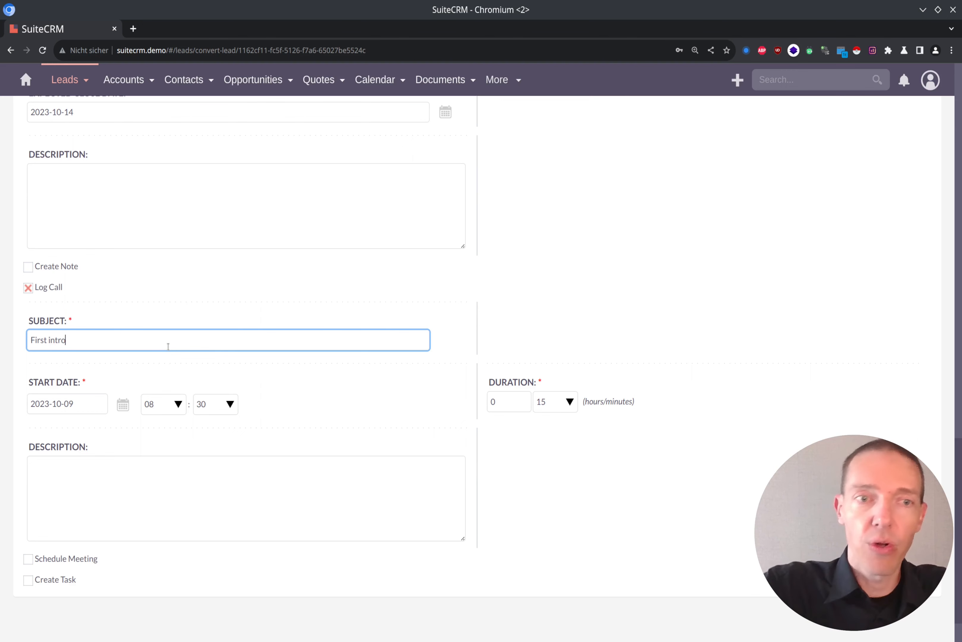
Step: Include a scheduled meeting in the lead conversion with the subject "Follow up"
scroll(211, 379, down, 3)
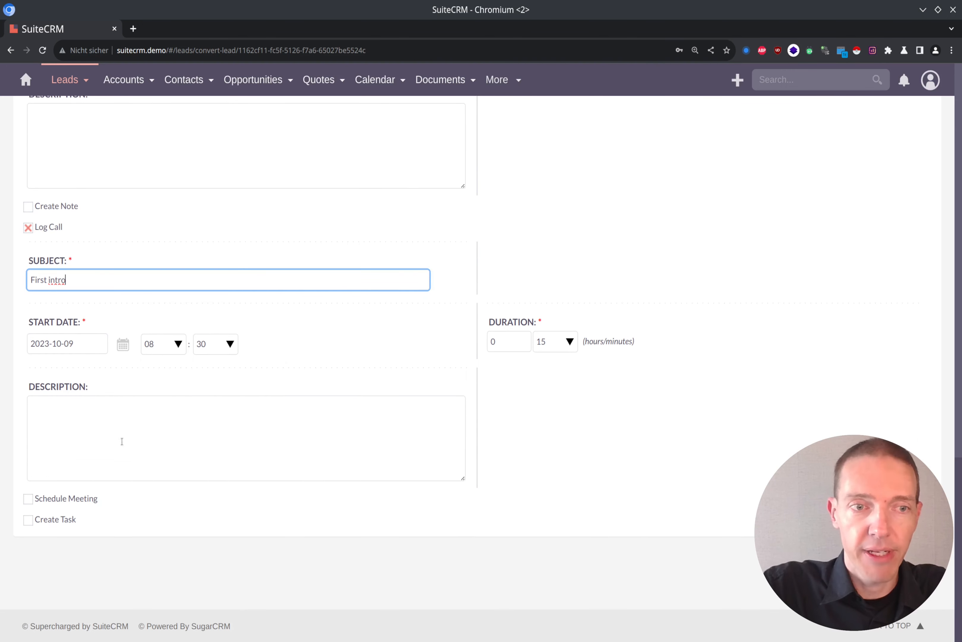
click(28, 501)
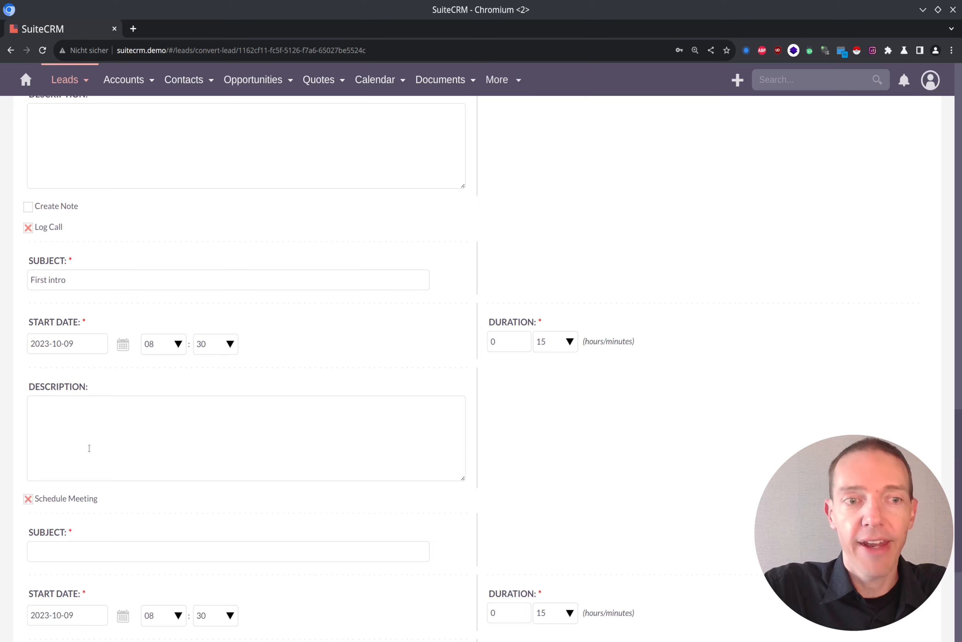
scroll(207, 394, down, 4)
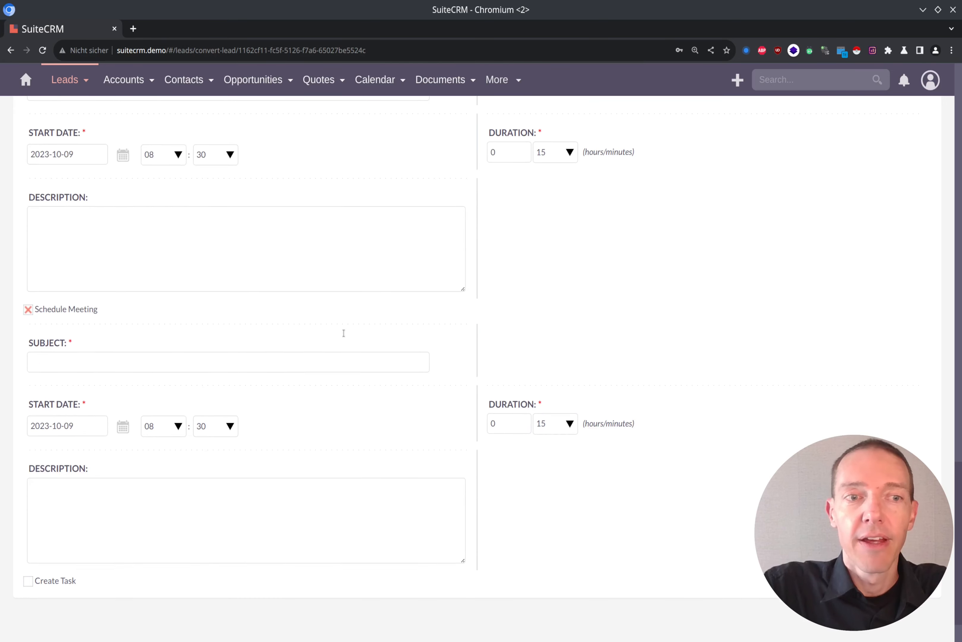
click(218, 363)
text(Foll)
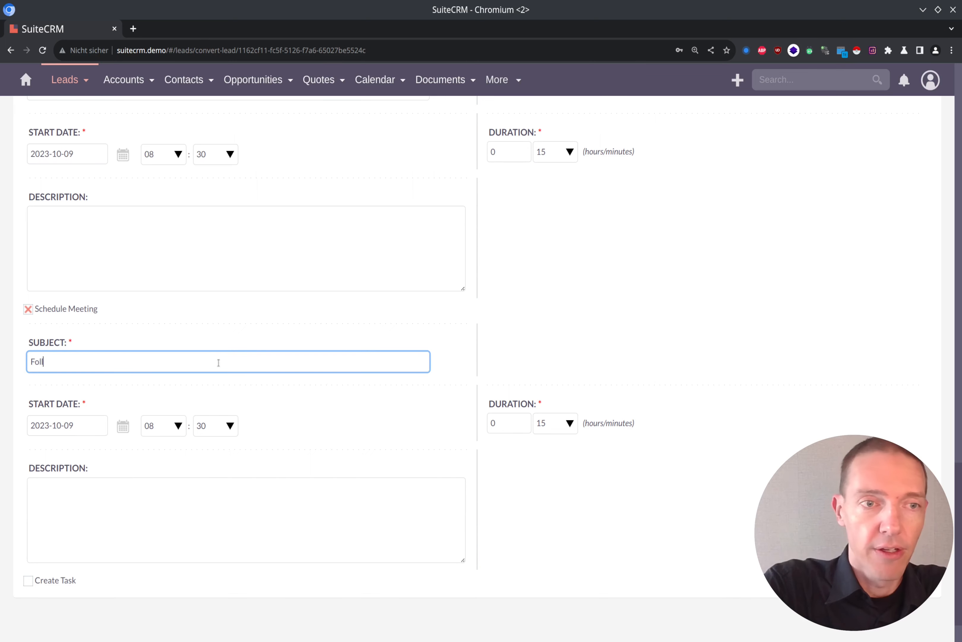
text(ow up)
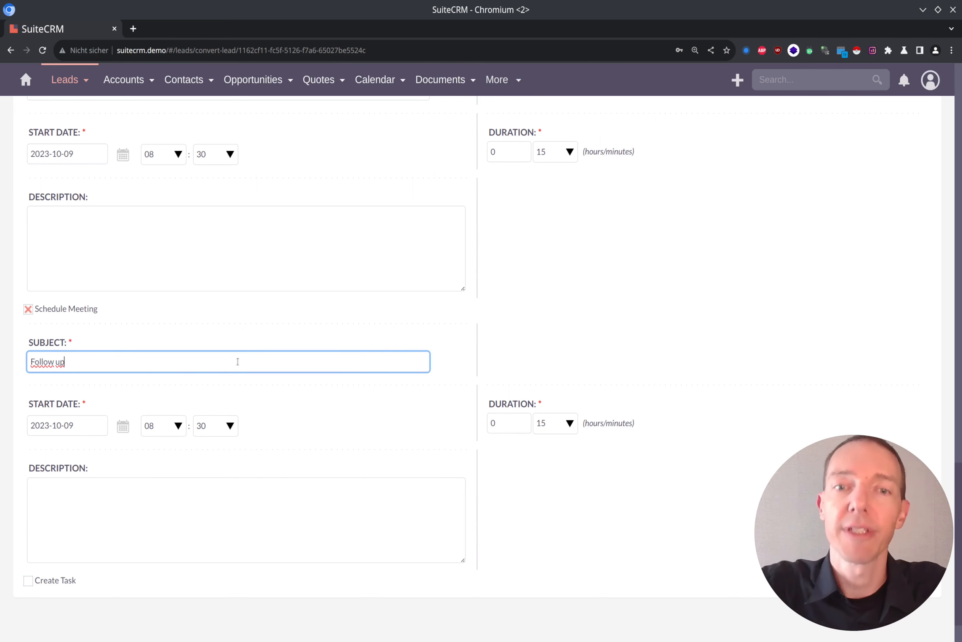
Step: Enter "- Details on feature" as the description of the follow-up meeting
click(187, 509)
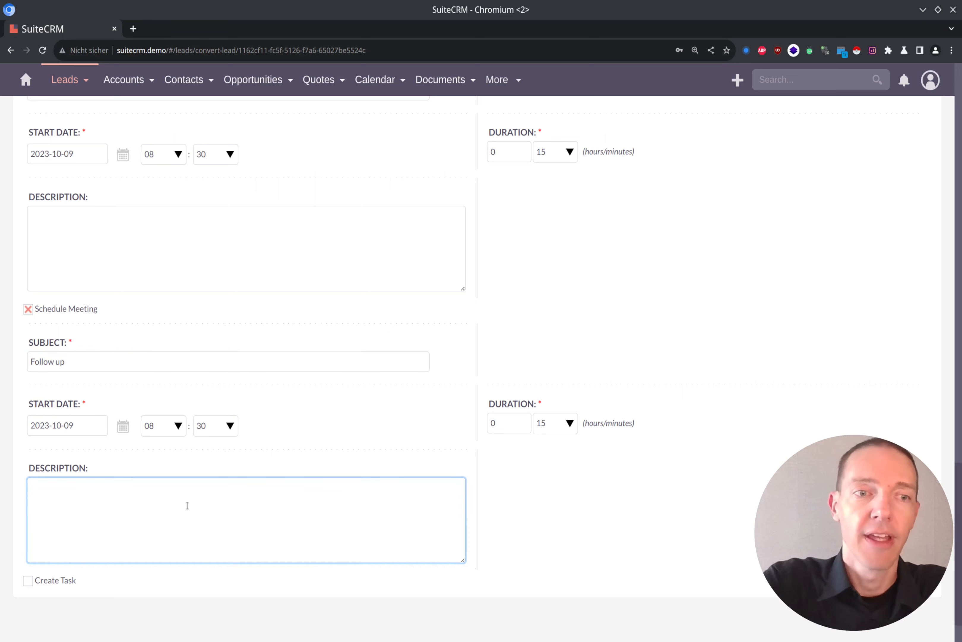
text(- )
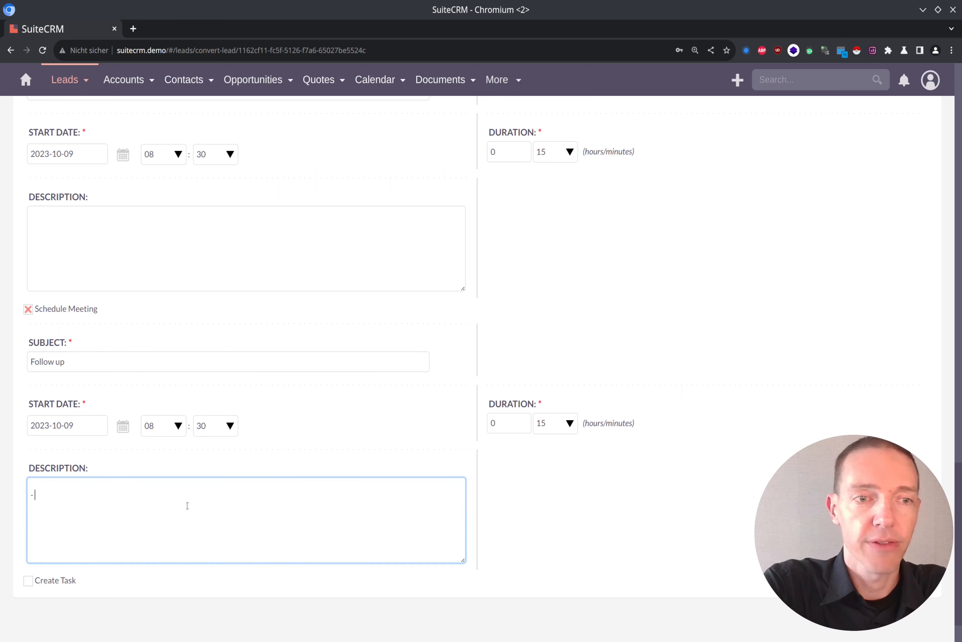
text(Details o)
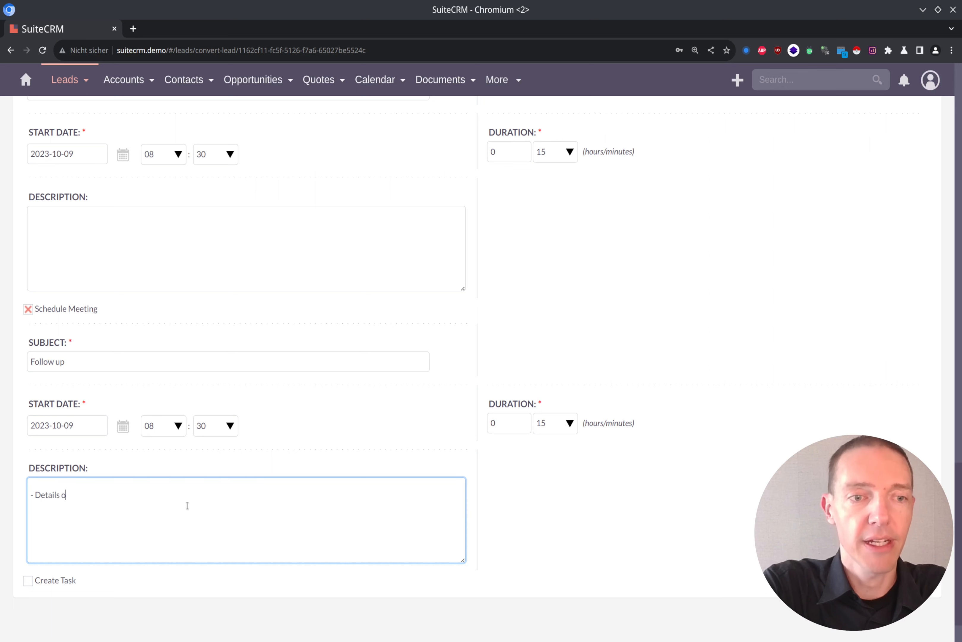
text(n feautre)
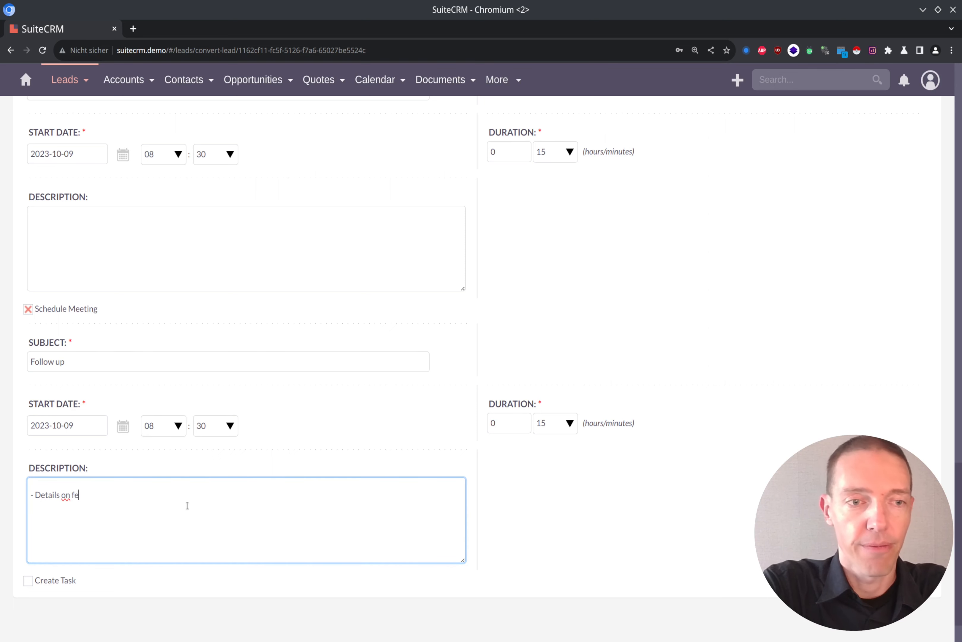
key(BackSpace)
key(BackSpace)
key(BackSpace)
key(BackSpace)
key(BackSpace)
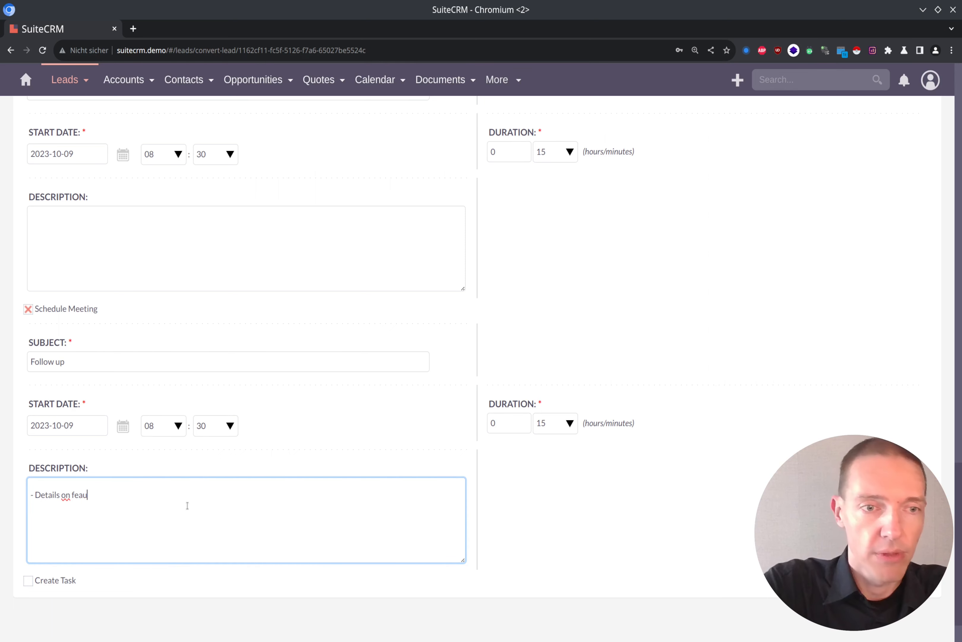
text(ature)
Step: Include a new task in the lead conversion with the subject "Feature research"
scroll(424, 481, down, 3)
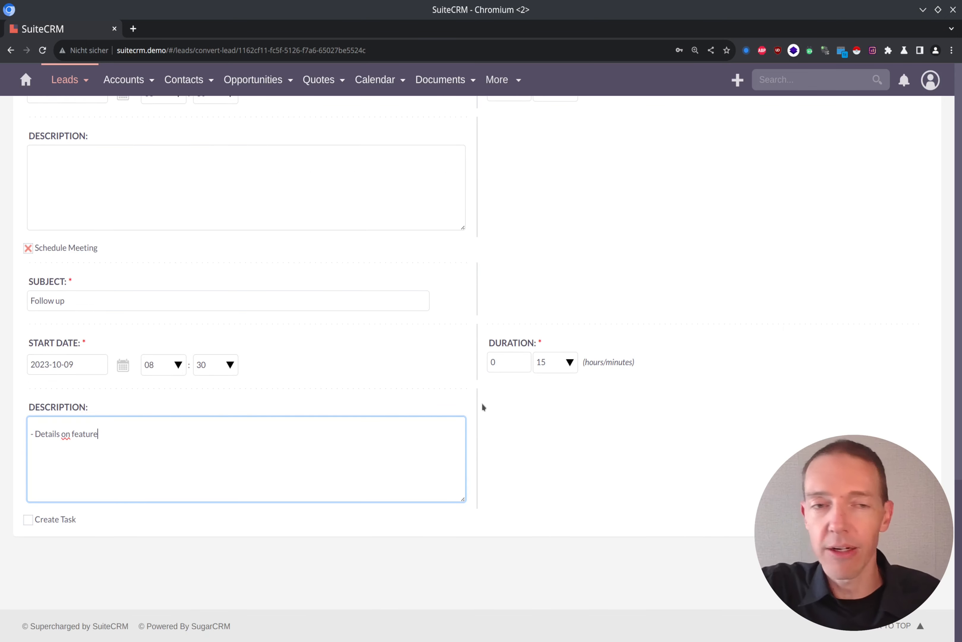
click(27, 520)
scroll(223, 427, down, 3)
click(186, 451)
text(Feature resea)
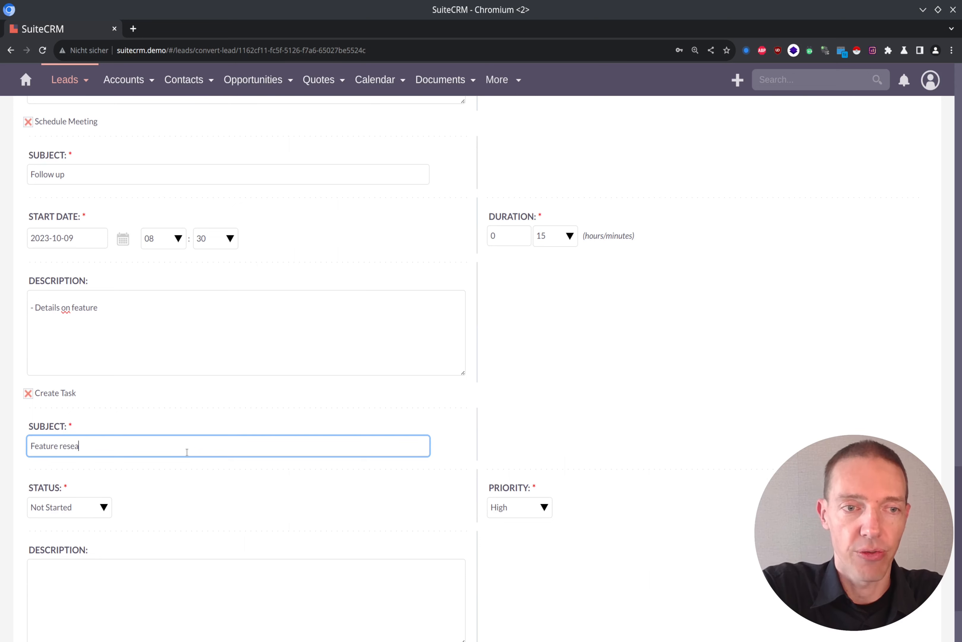
text(rch)
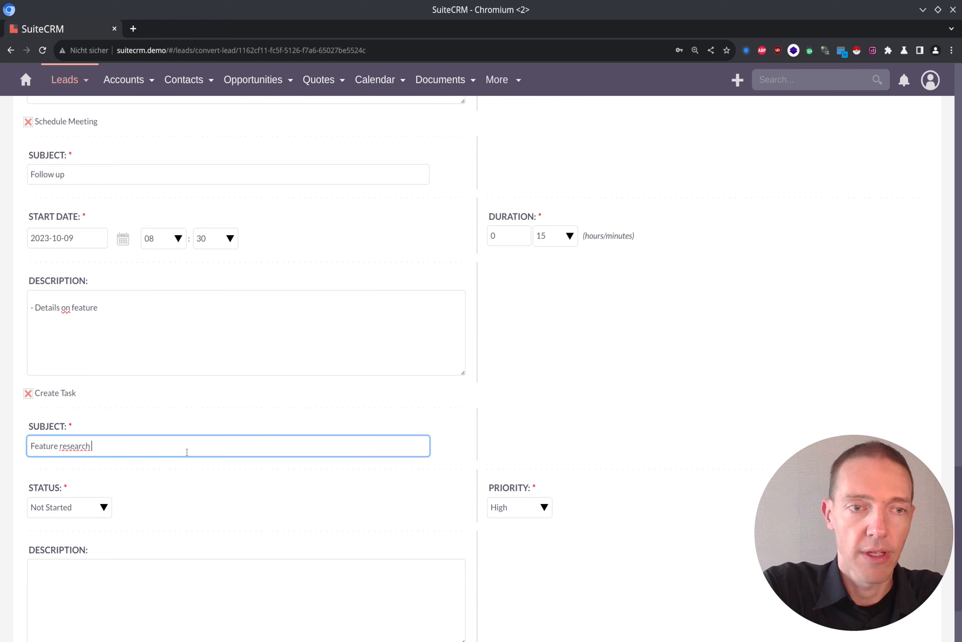
scroll(179, 457, down, 3)
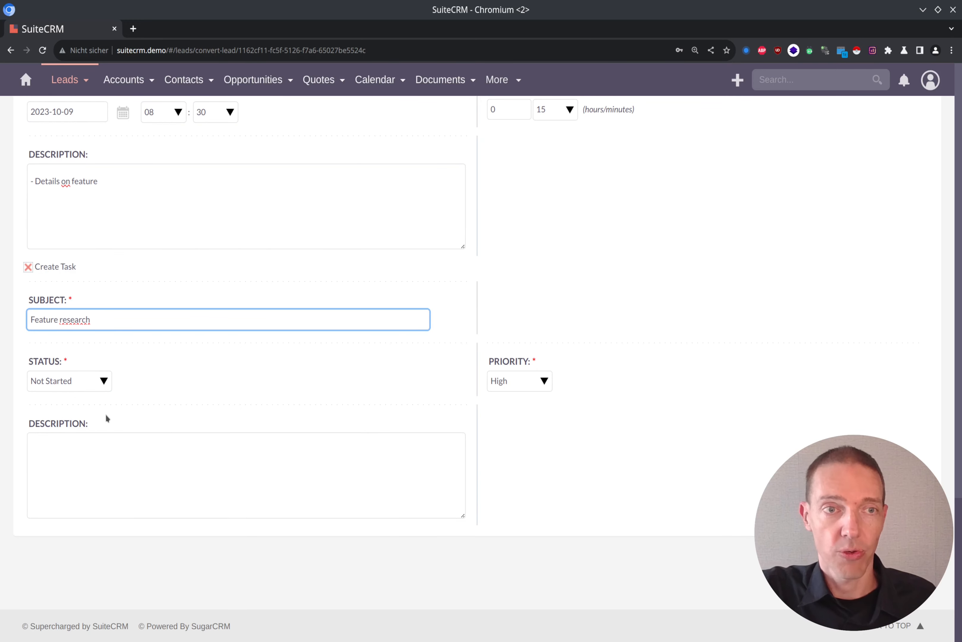
Step: Save the lead conversion to create the contact, account, opportunity, call, meeting and task
scroll(366, 445, up, 5)
scroll(366, 445, up, 15)
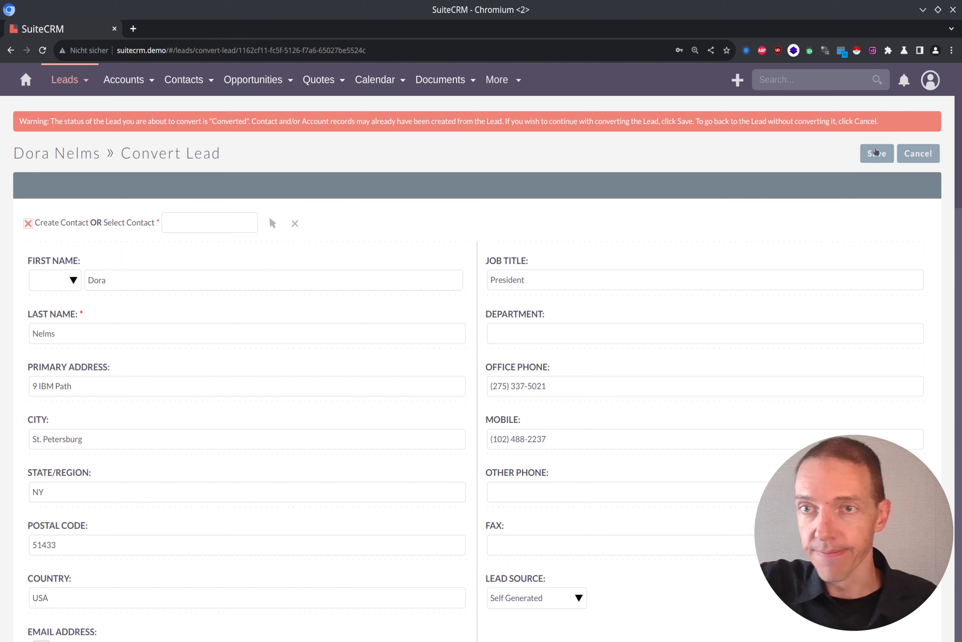
click(876, 152)
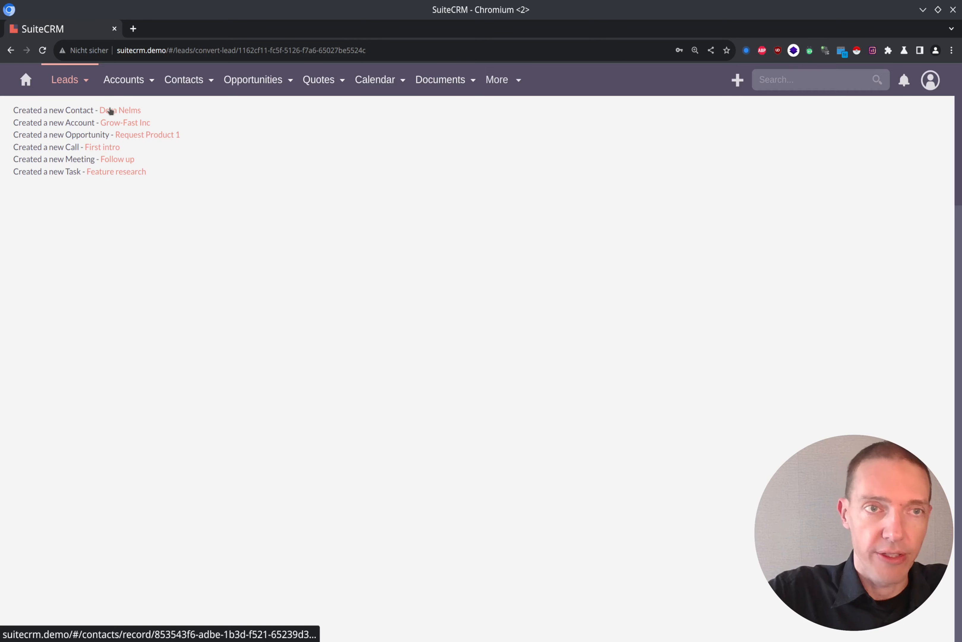
Step: Open the new contact and the Grow-Fast Inc account in separate browser tabs and check the account's total opportunity value
click(115, 111)
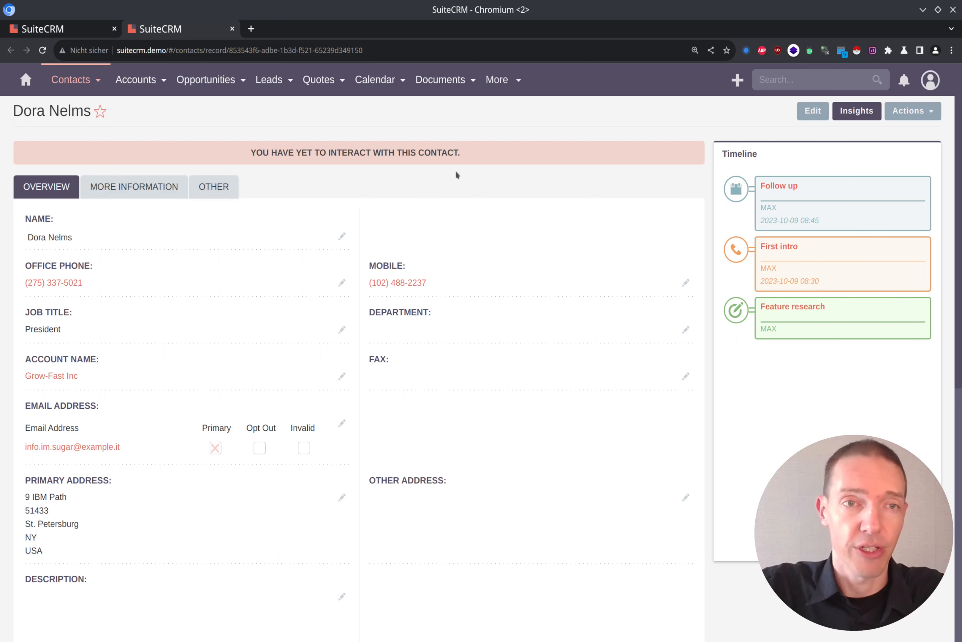
key(ctrl+Tab)
middle_click(127, 124)
key(ctrl+Tab)
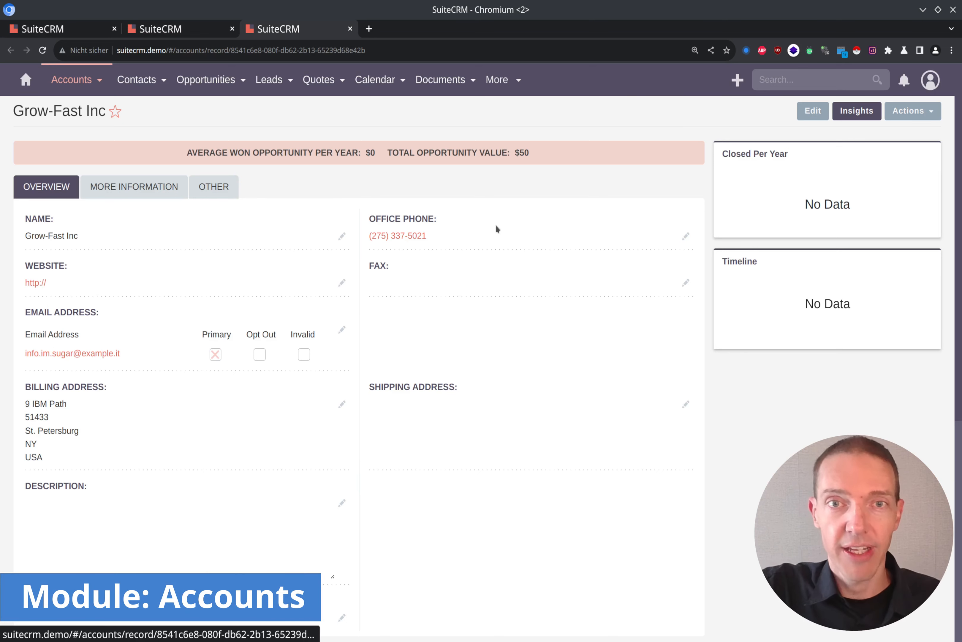
drag(530, 152, 503, 154)
click(544, 152)
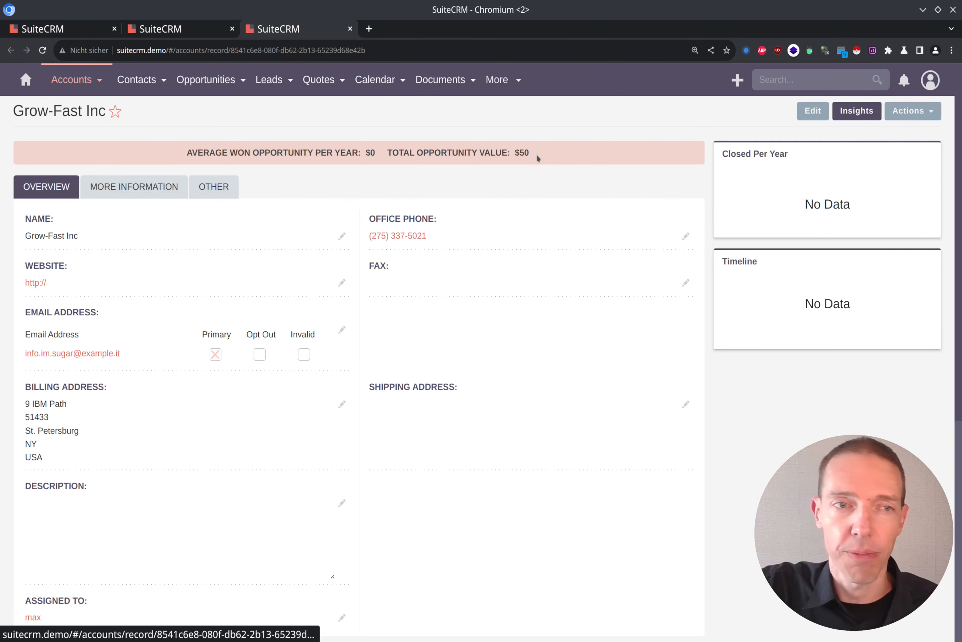
Step: Show the Contacts, Leads and Opportunities subpanels of the Grow-Fast Inc account and review their records
scroll(536, 158, down, 8)
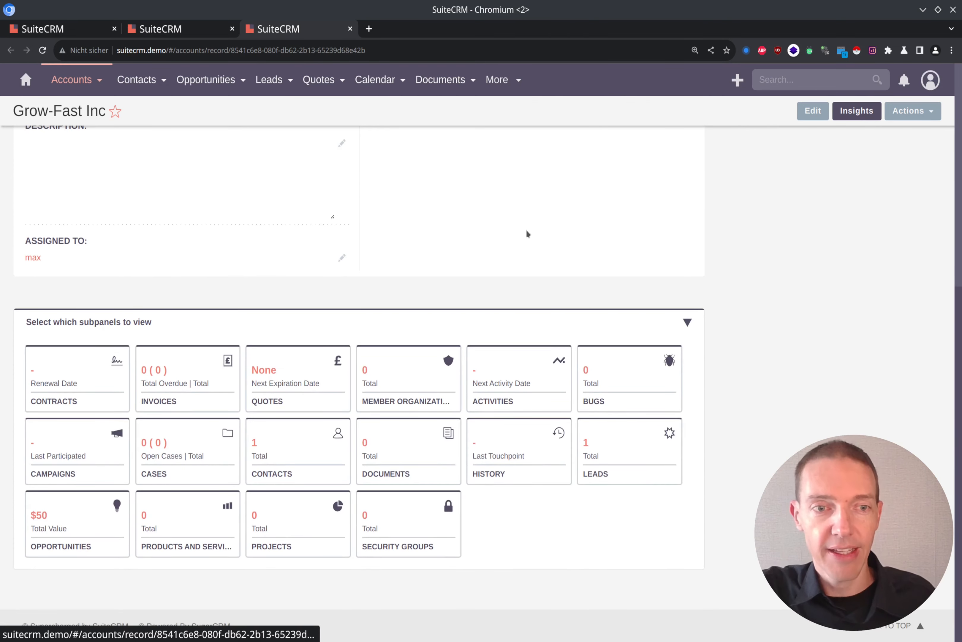
click(313, 445)
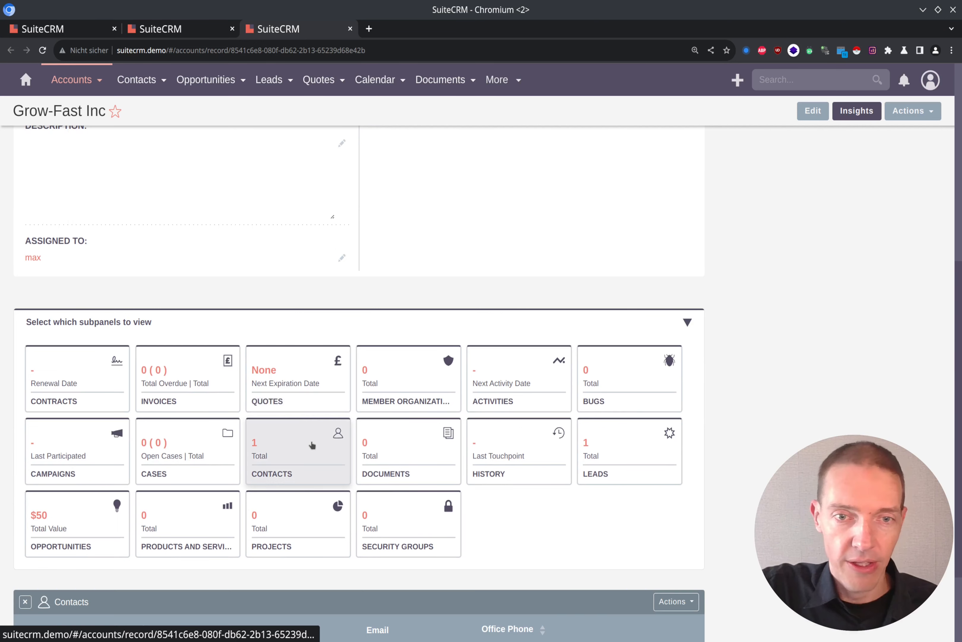
click(622, 440)
scroll(71, 439, down, 3)
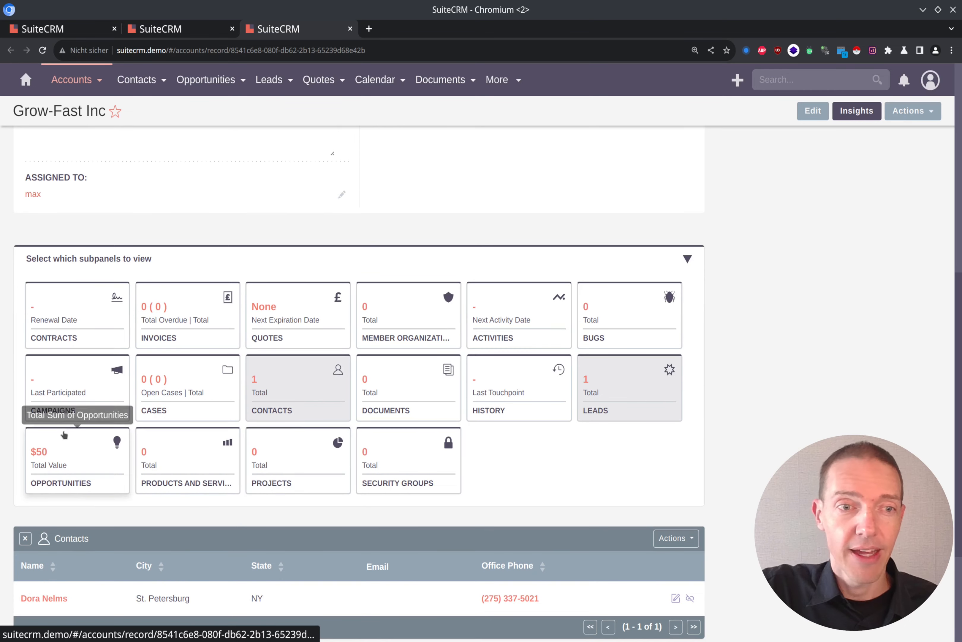
click(71, 439)
scroll(325, 348, down, 3)
scroll(325, 348, down, 5)
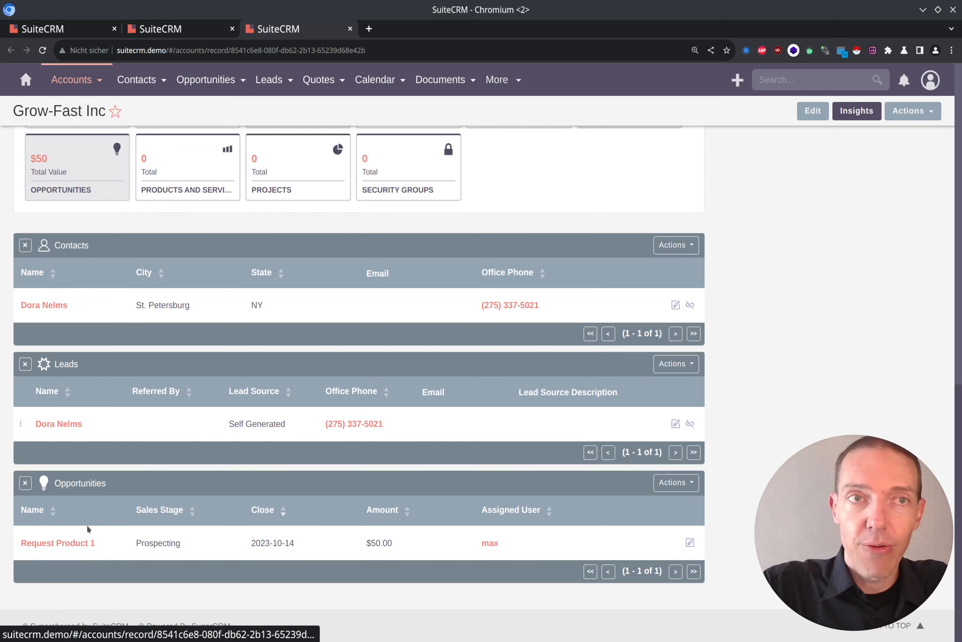
Step: Review the new contact's timeline and subpanels, and check the Feature research task opened from the conversion results
click(44, 304)
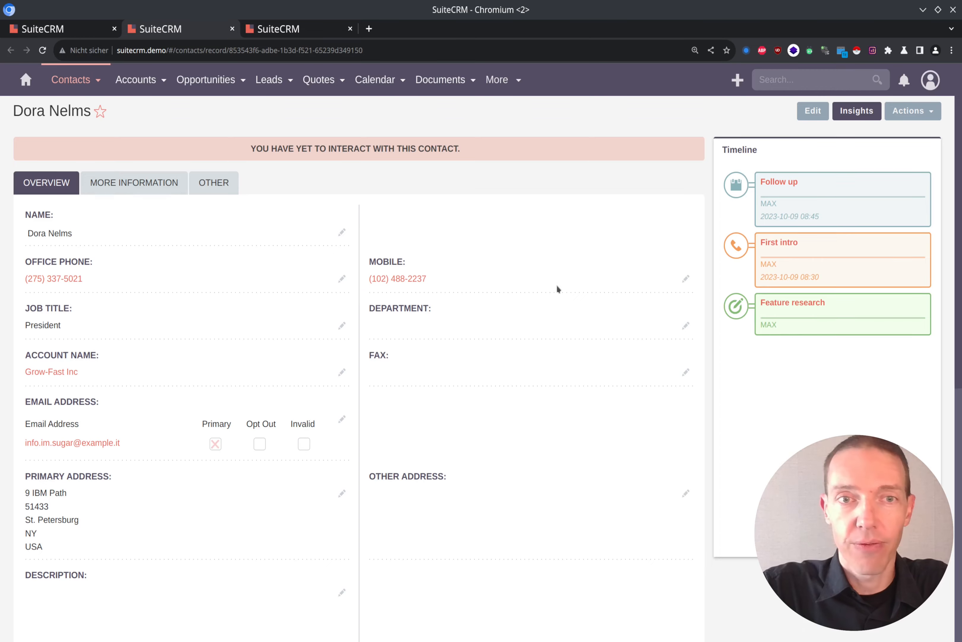
scroll(556, 284, down, 10)
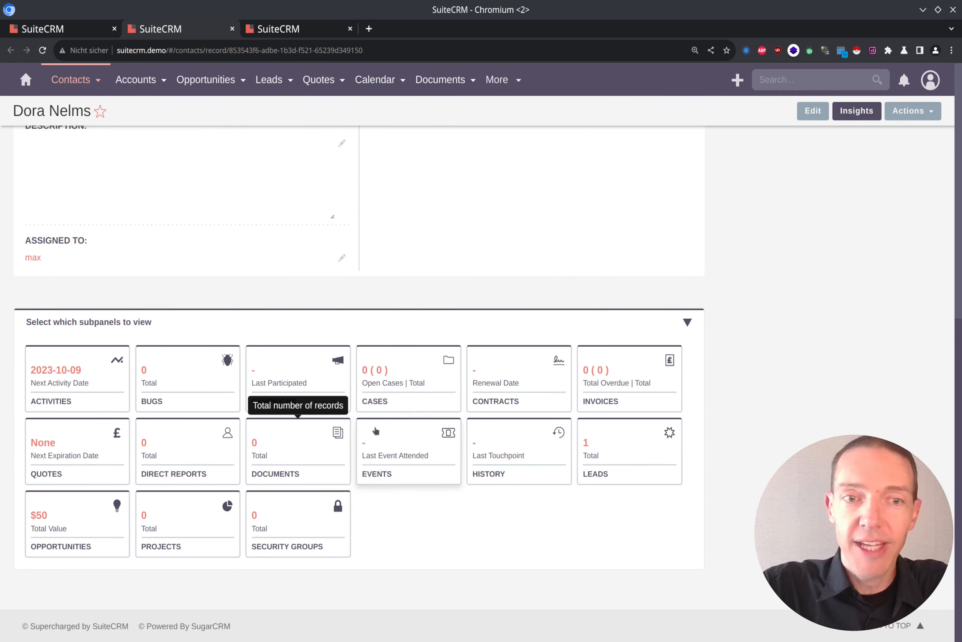
key(ctrl+shift+Tab)
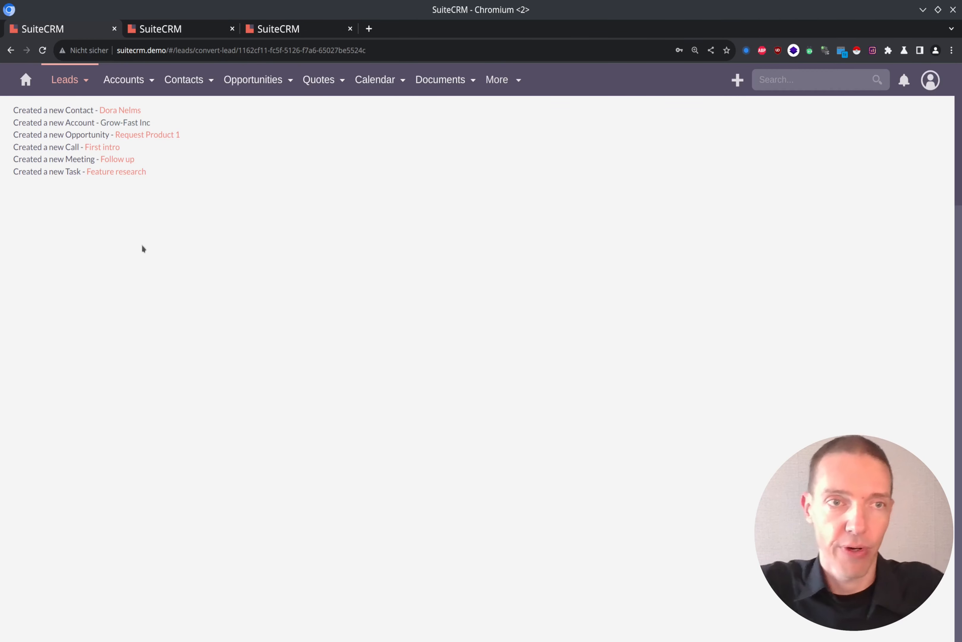
click(122, 171)
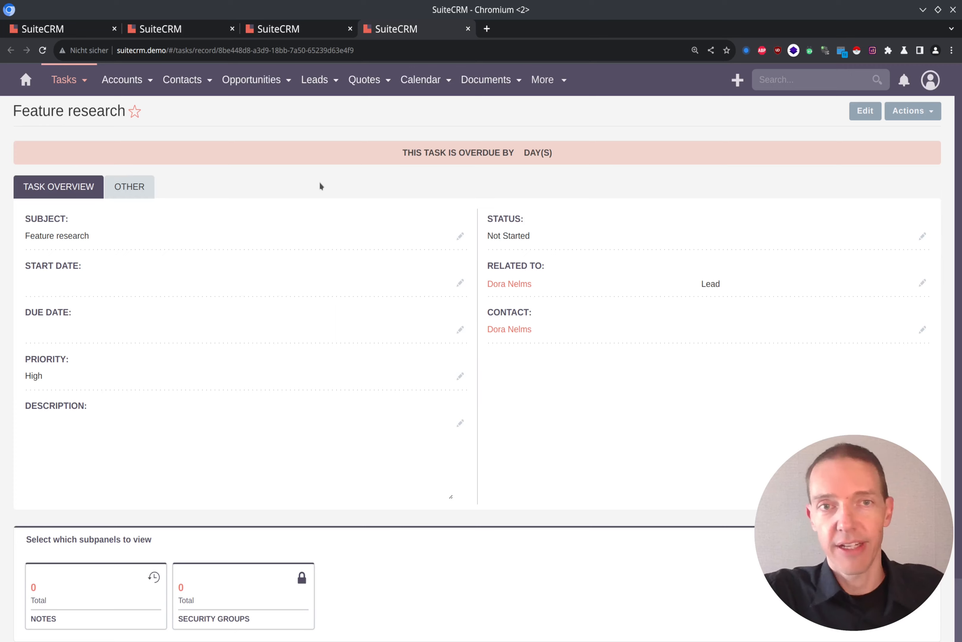
key(ctrl+w)
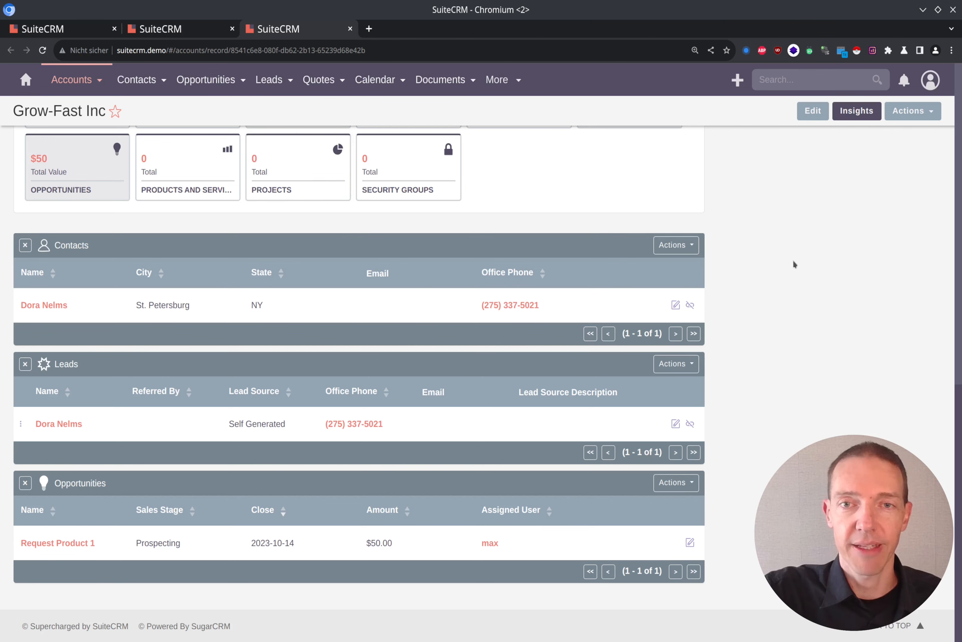
Step: Review the Grow-Fast Inc account overview and return to the lead conversion results
scroll(802, 295, up, 10)
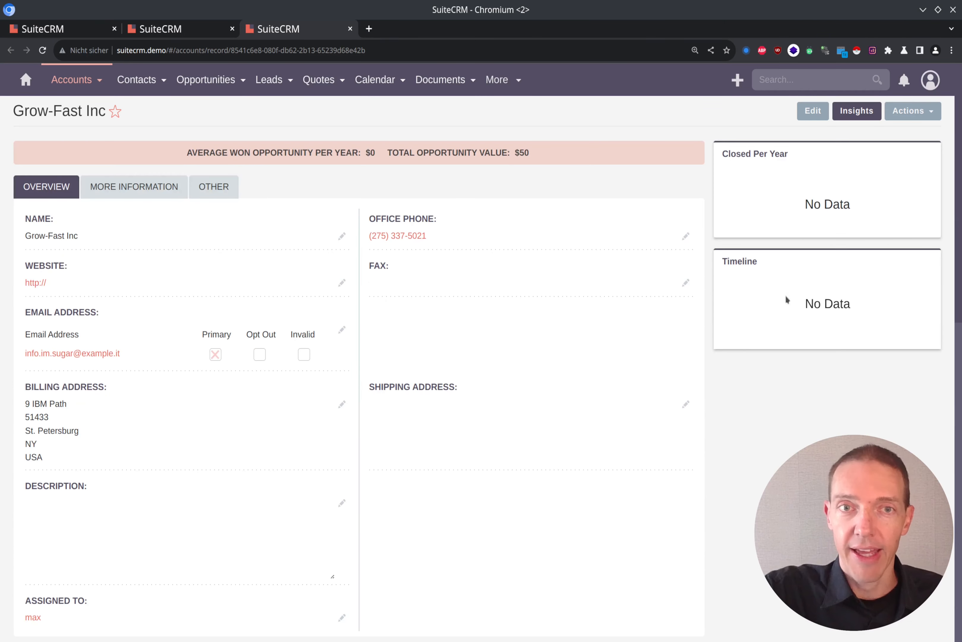
click(96, 30)
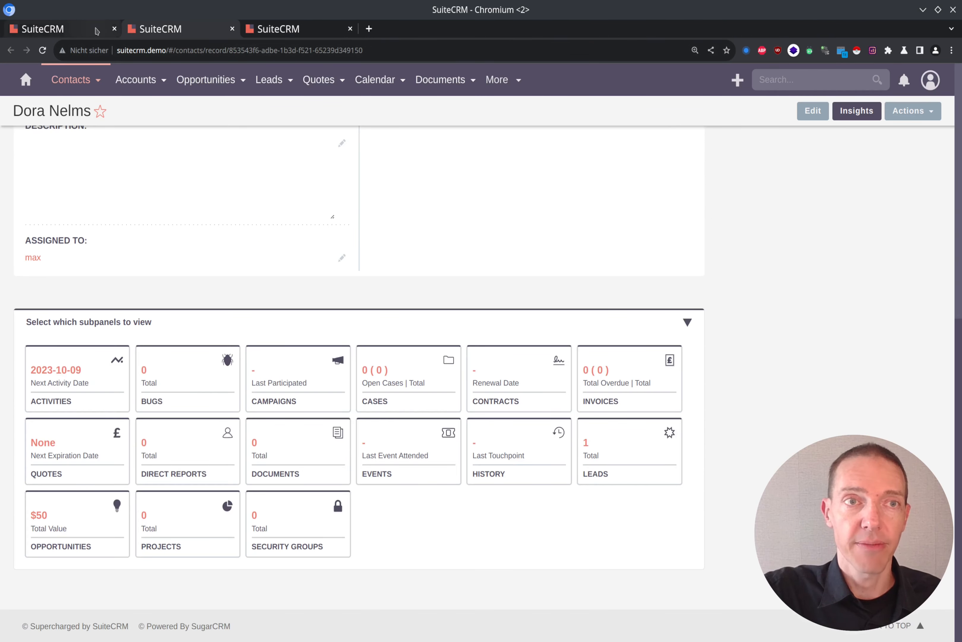
mouse_move(124, 79)
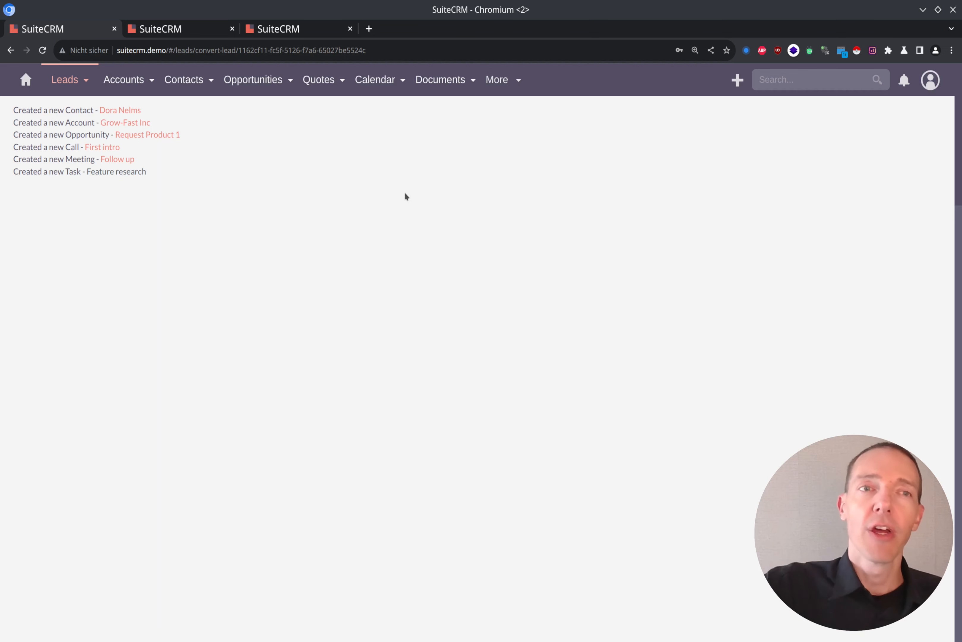
Step: Open the Leads list and view the options of the Opportunities module
click(65, 80)
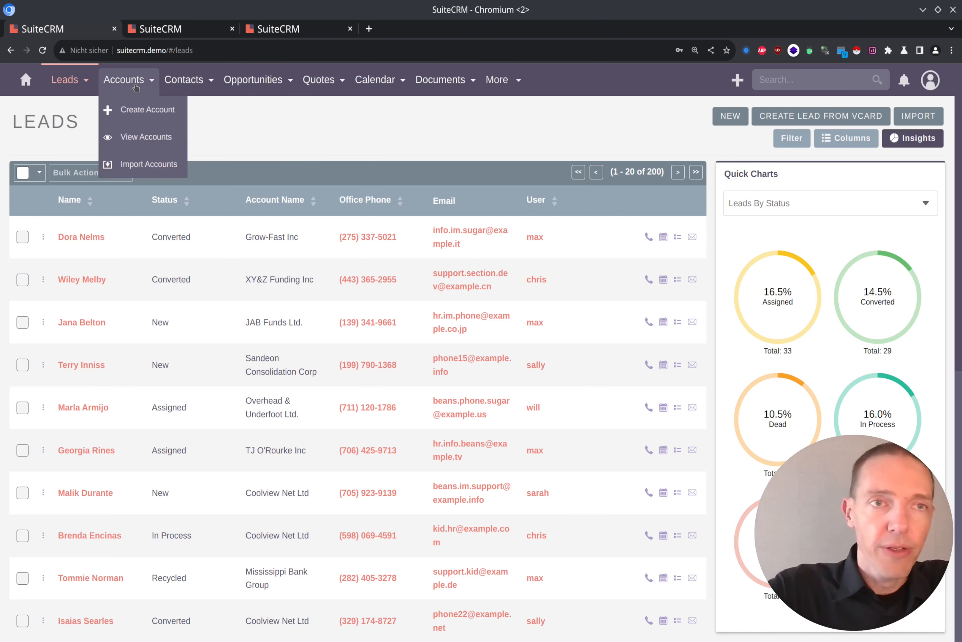
mouse_move(180, 86)
mouse_move(232, 79)
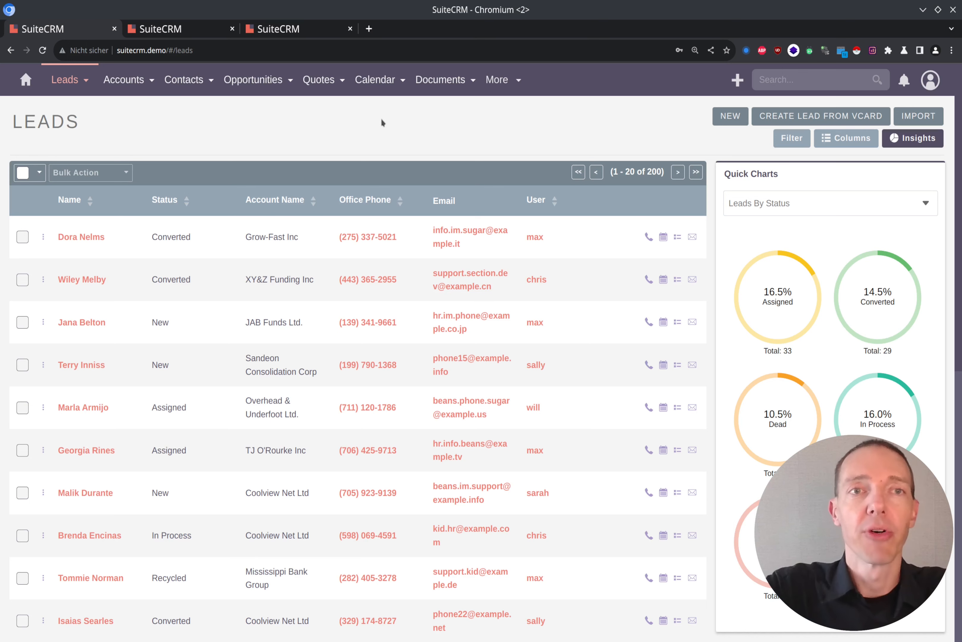
mouse_move(257, 91)
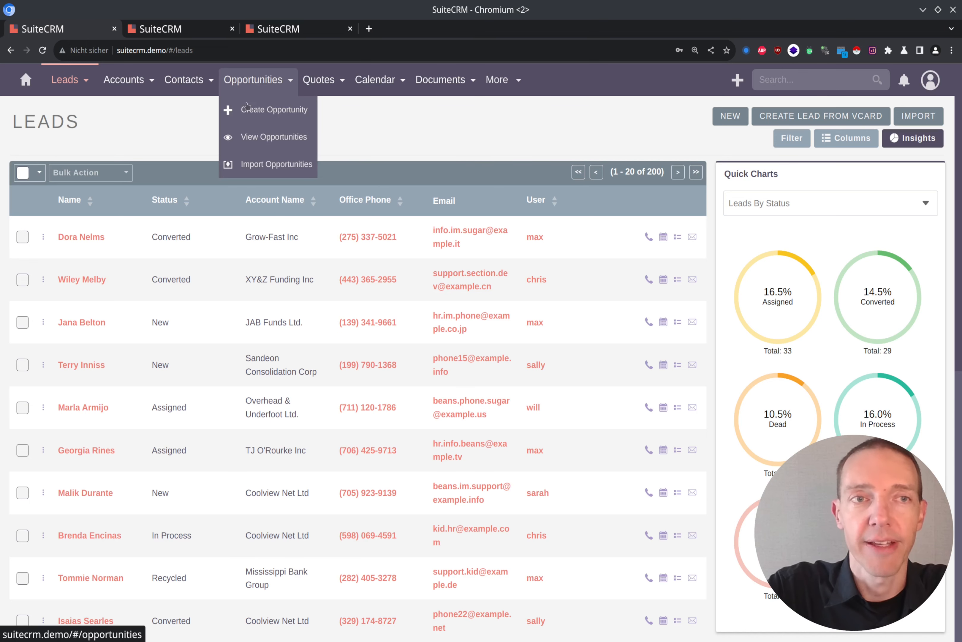